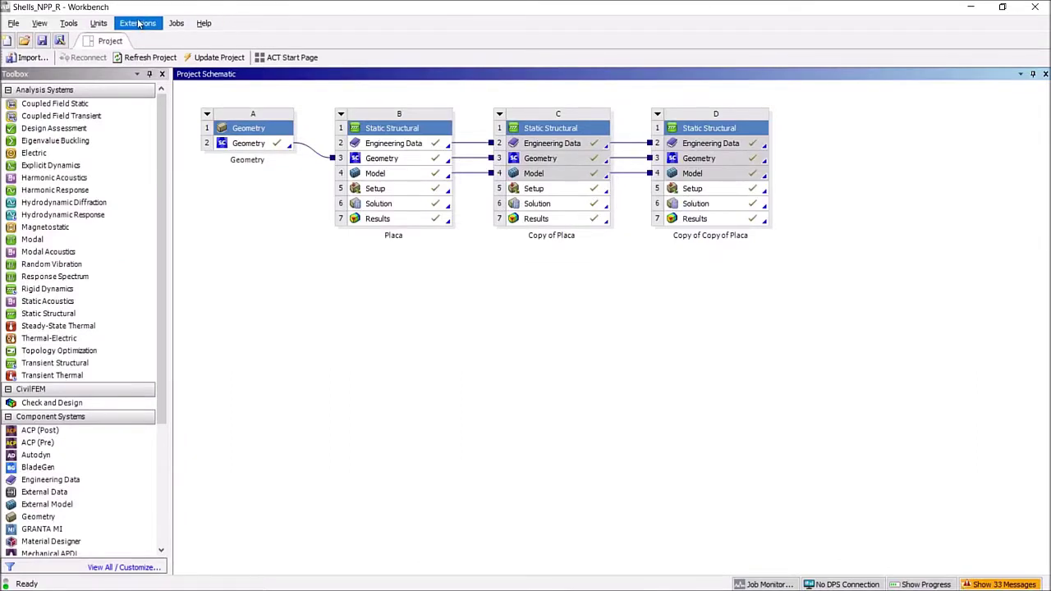
Load the CivilFEM ACT extension through the Extensions manager
click(137, 23)
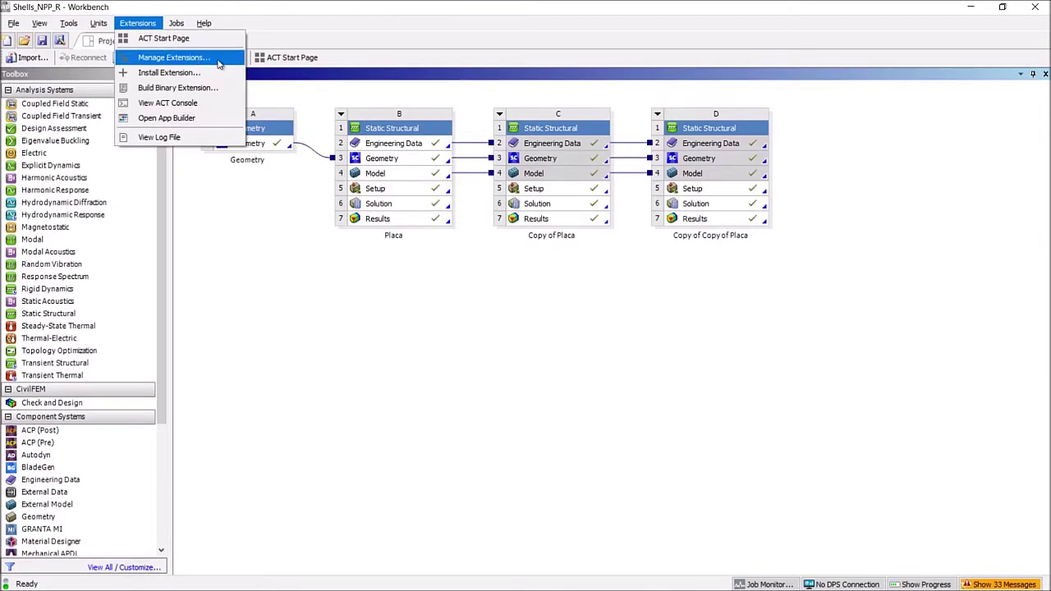
click(220, 60)
click(348, 241)
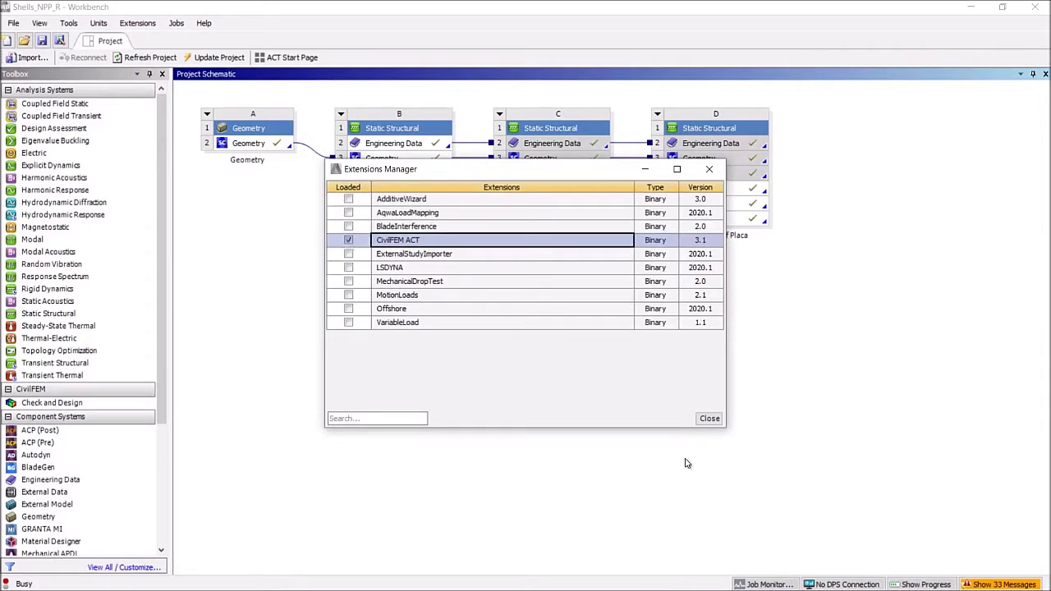
click(709, 418)
Add a CivilFEM Check and Design system sharing Placa's Model (B4) and open it in Mechanical
click(92, 404)
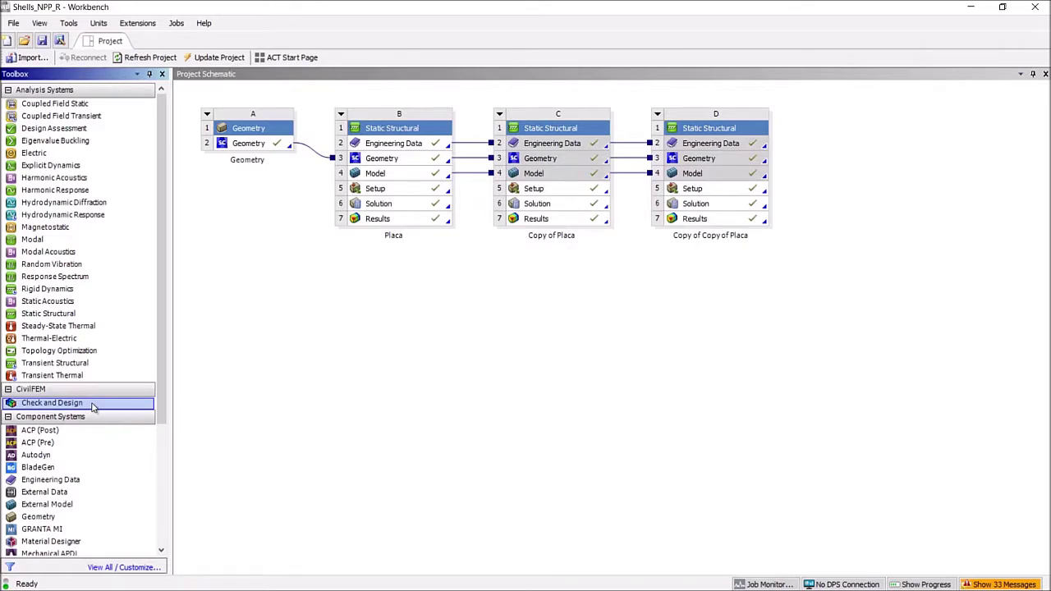
drag(90, 406, 402, 183)
double_click(398, 174)
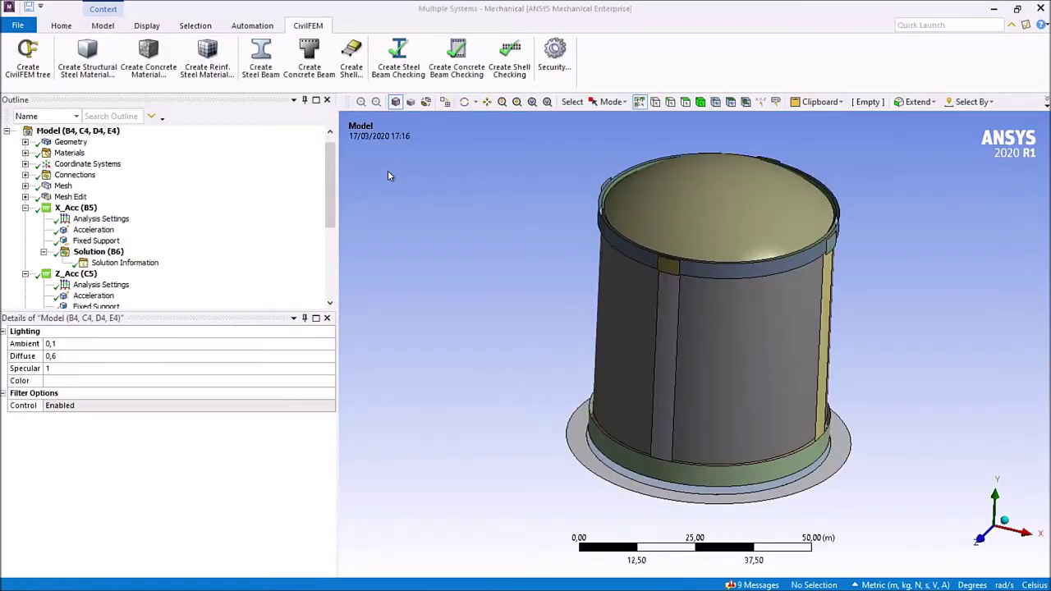
Review the tank's mesh, then select Check and Design (E5) to show its analysis properties
click(74, 186)
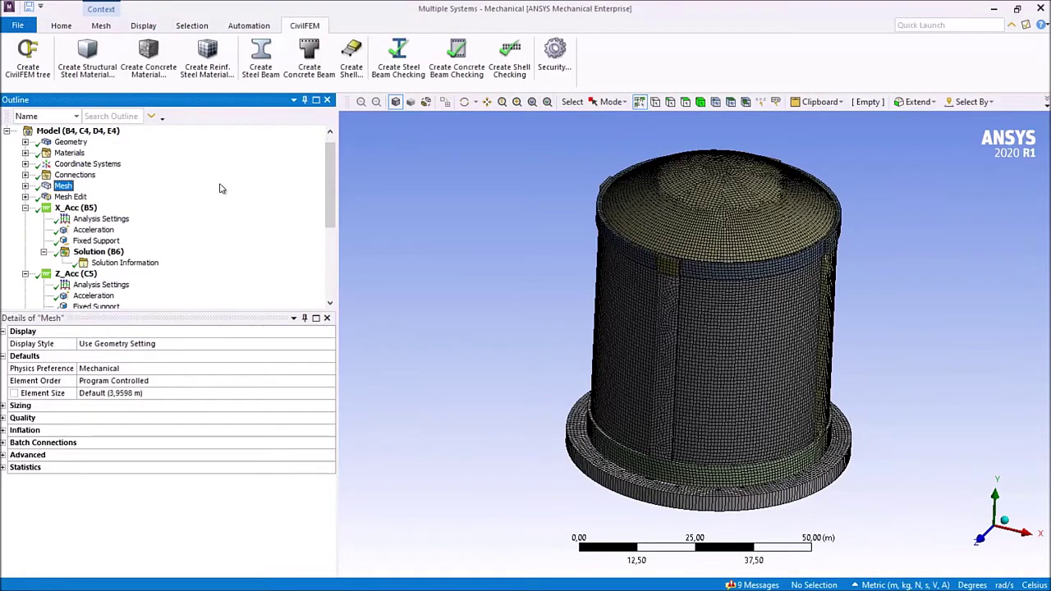
scroll(249, 192, down, 4)
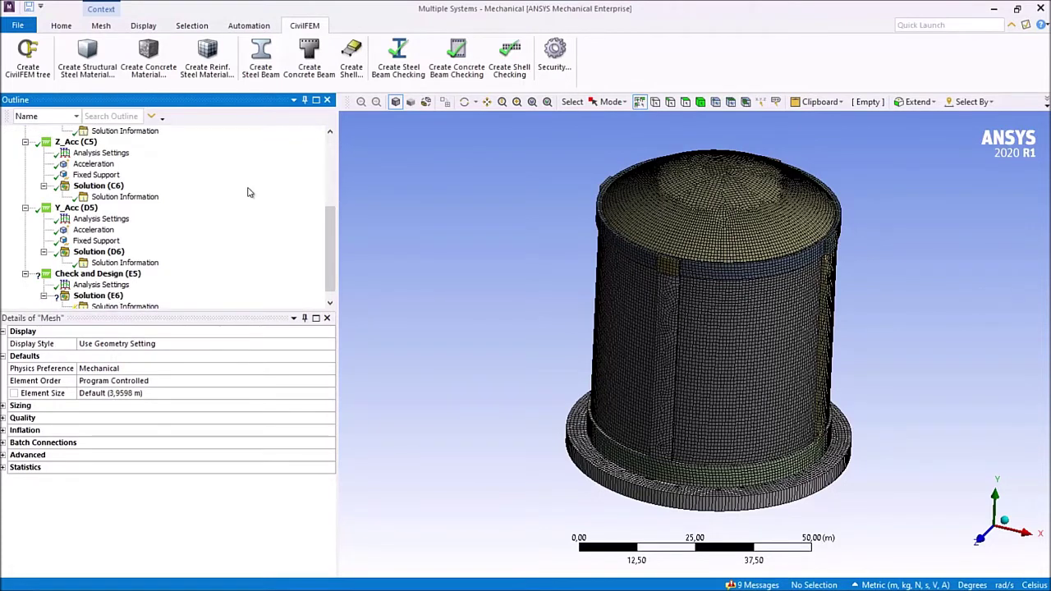
click(165, 272)
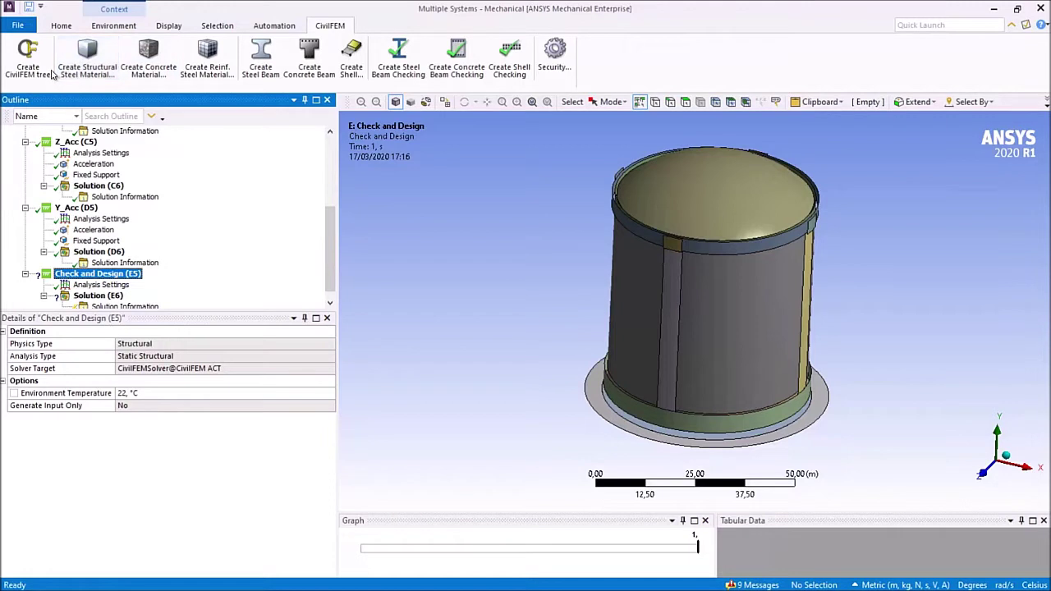
Create the CivilFEM tree and set codes: Eurocode 3 for steel, ACI 349-13 for reinforced concrete
click(28, 58)
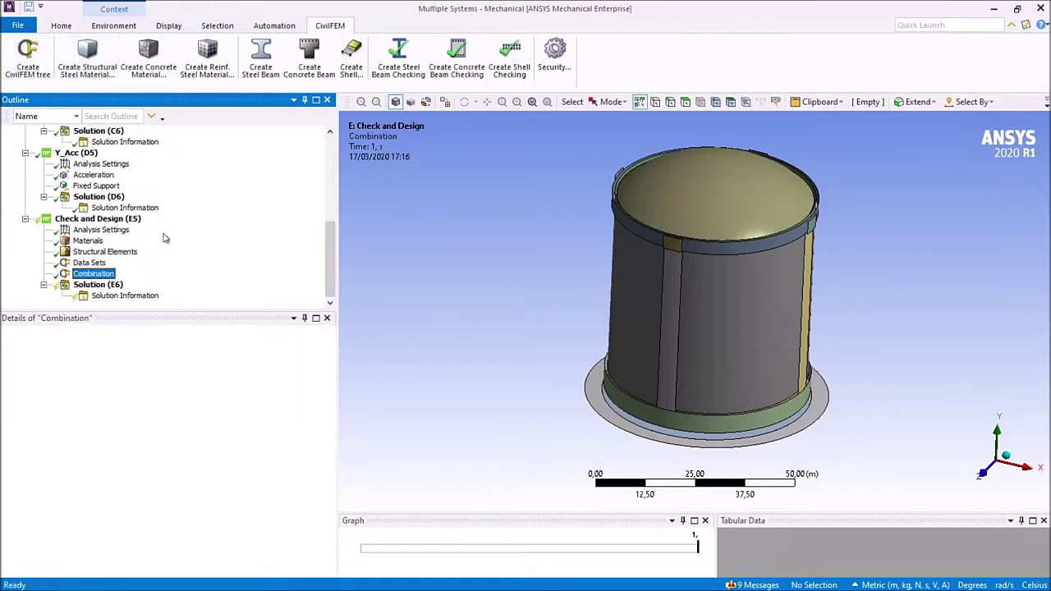
click(101, 230)
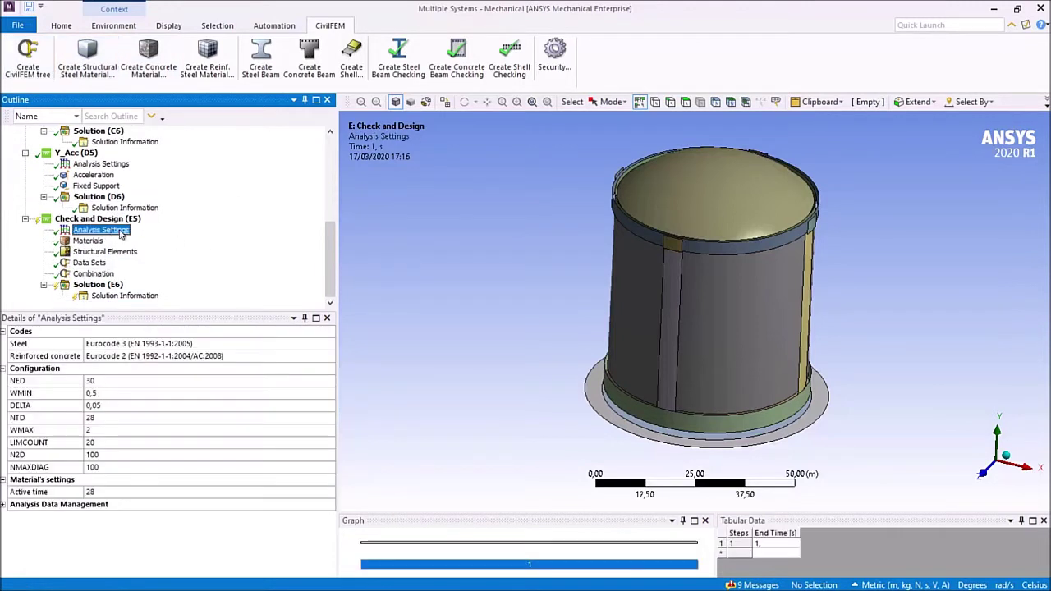
click(155, 345)
click(329, 347)
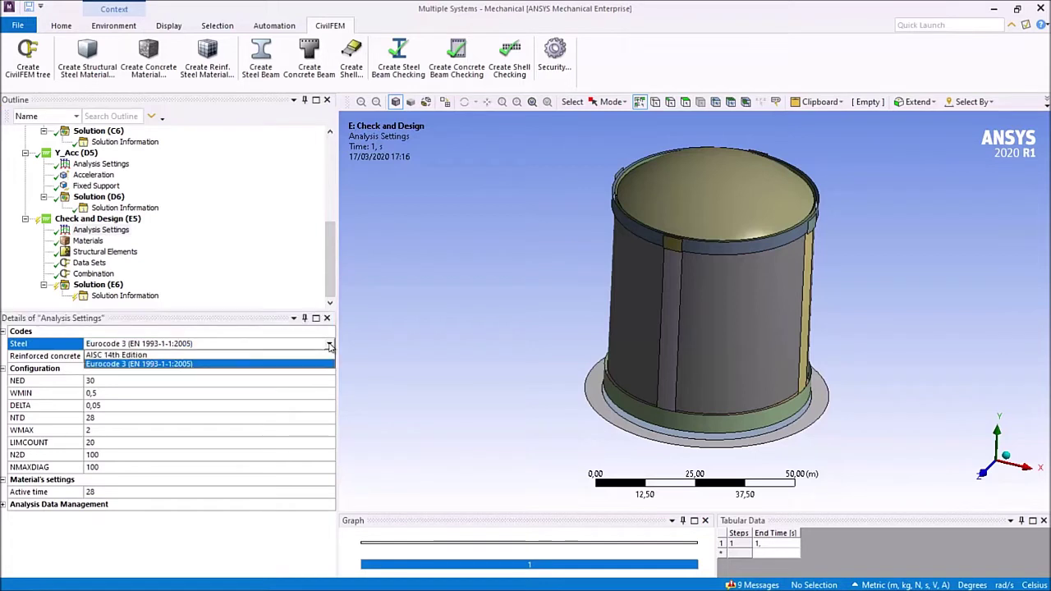
click(47, 348)
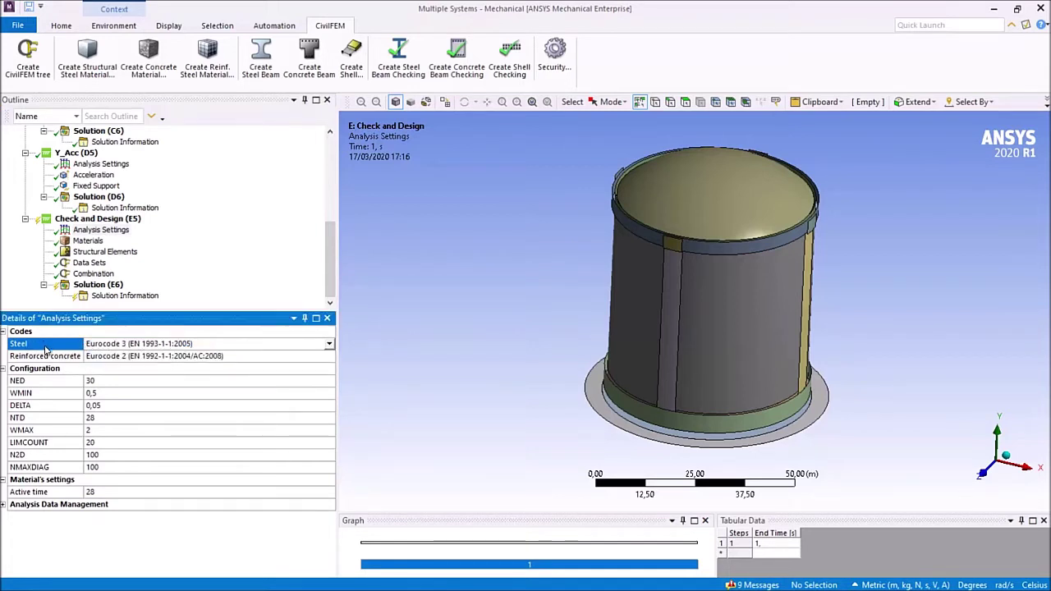
click(297, 355)
click(329, 357)
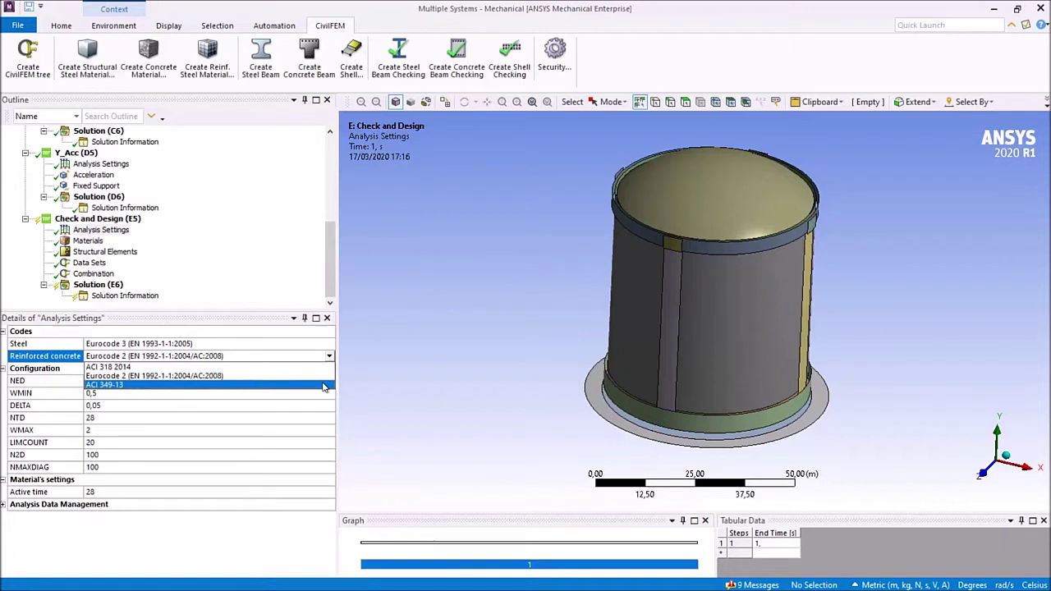
click(324, 386)
Add the ACI concrete grade fc_5000 as a CivilFEM material
click(88, 240)
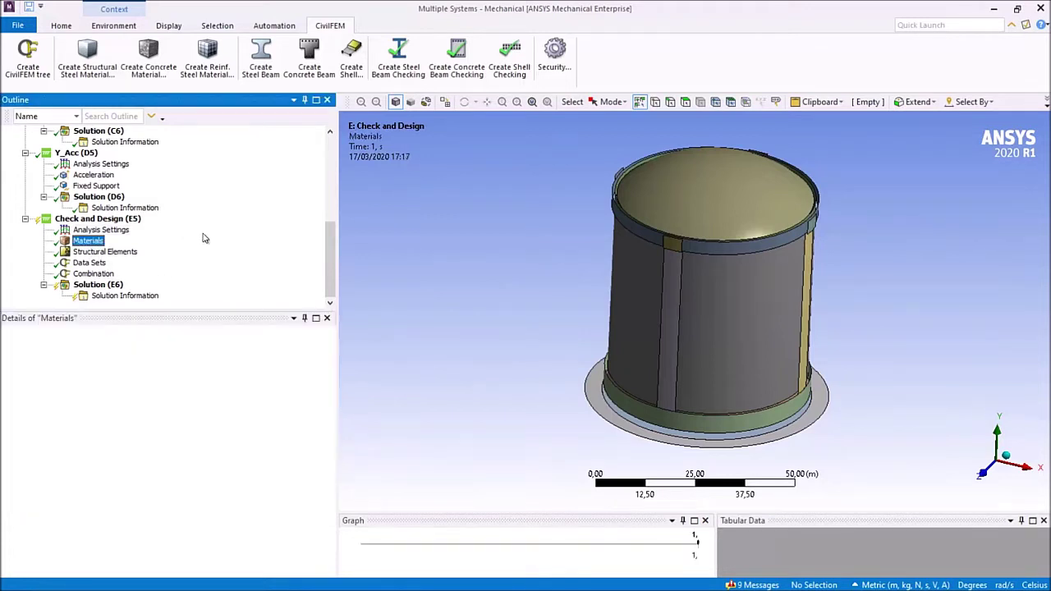
click(148, 56)
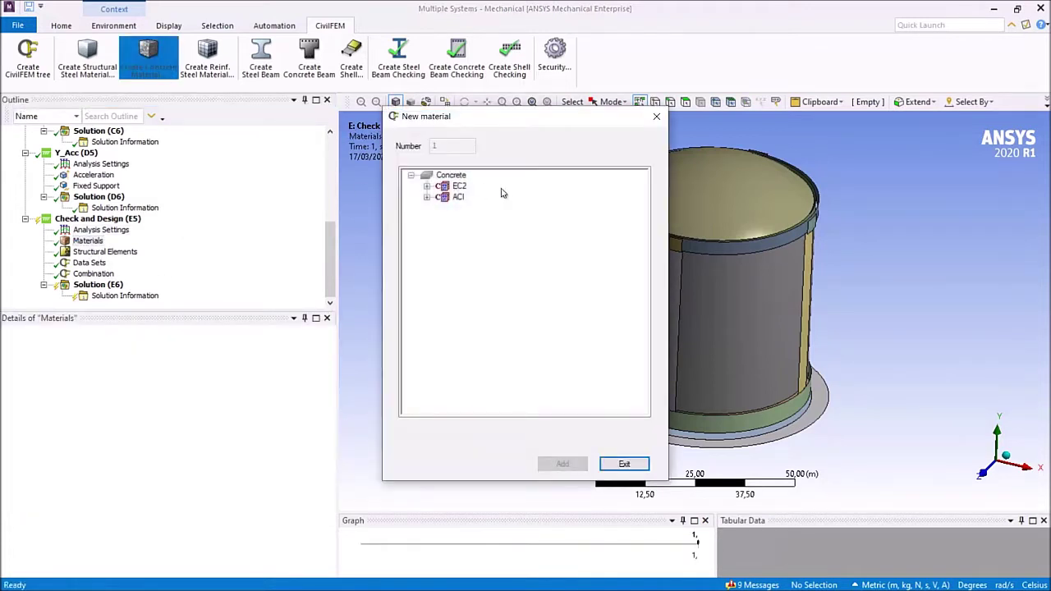
double_click(457, 198)
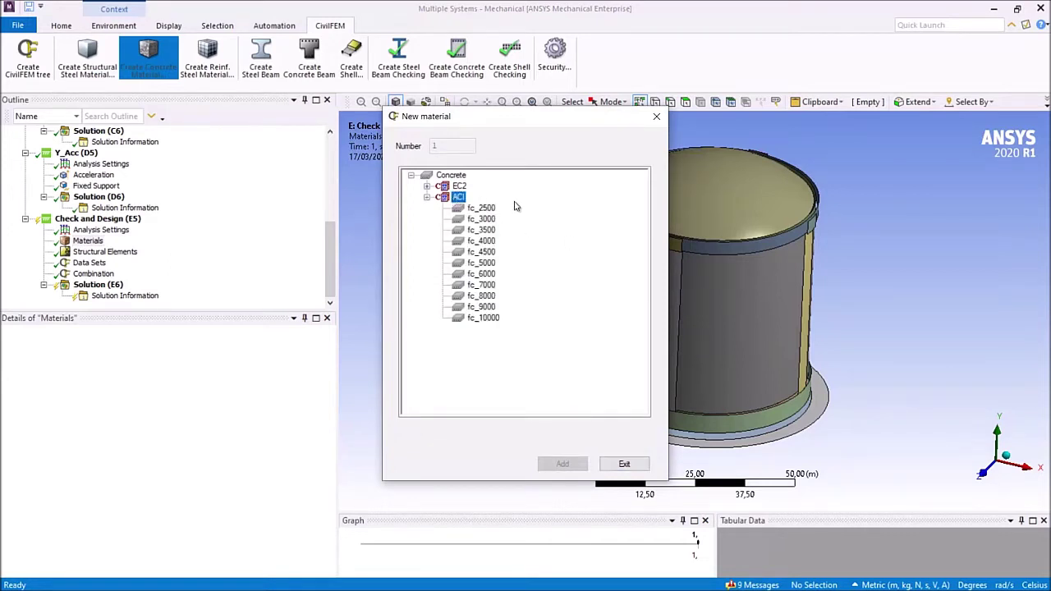
click(488, 263)
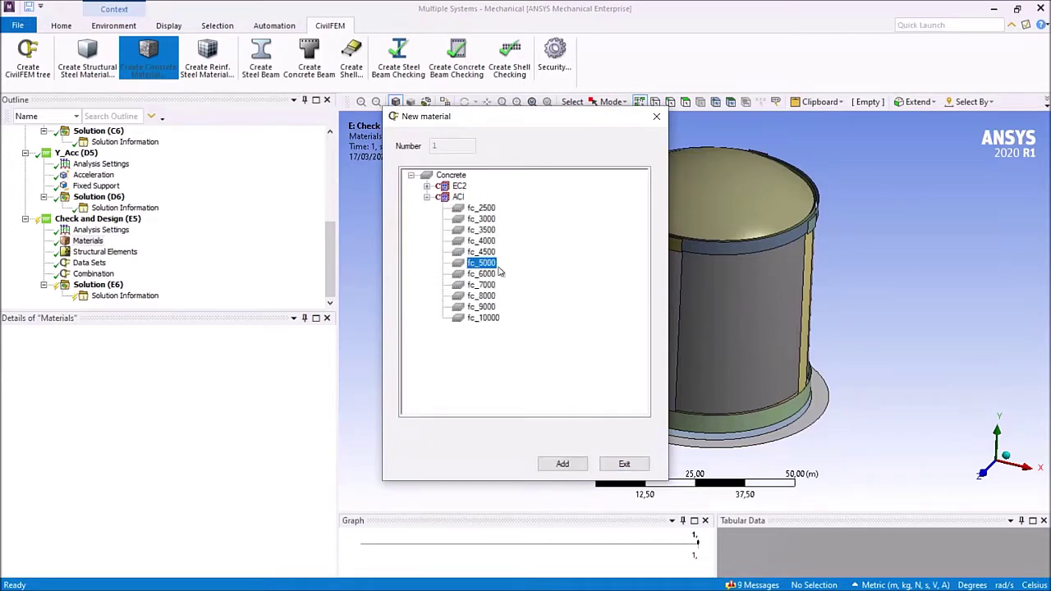
click(563, 464)
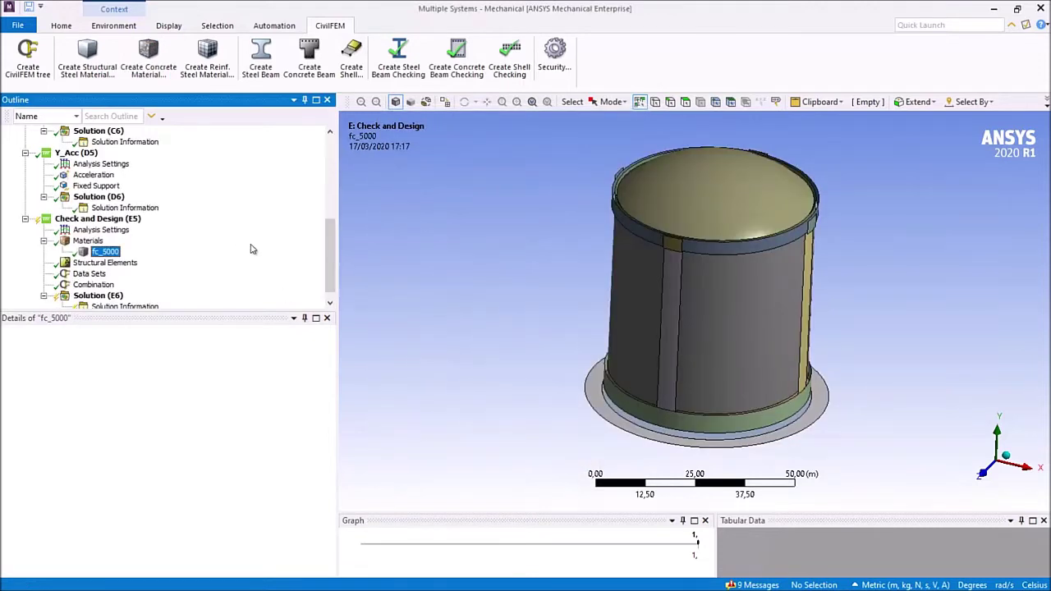
Add the ACI reinforcing steel grade fy_65000 as a CivilFEM material
click(207, 56)
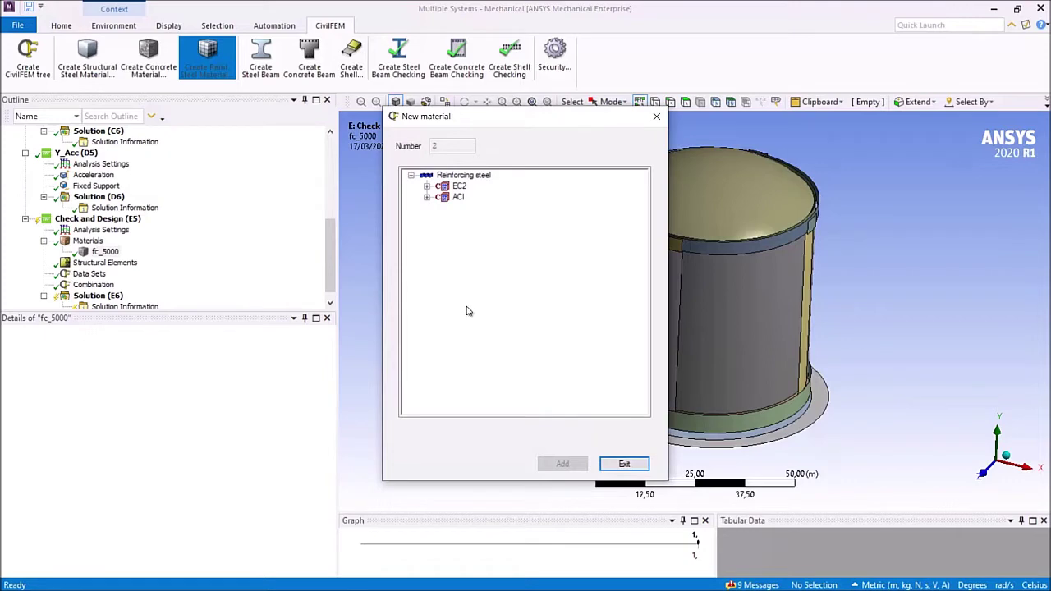
double_click(458, 198)
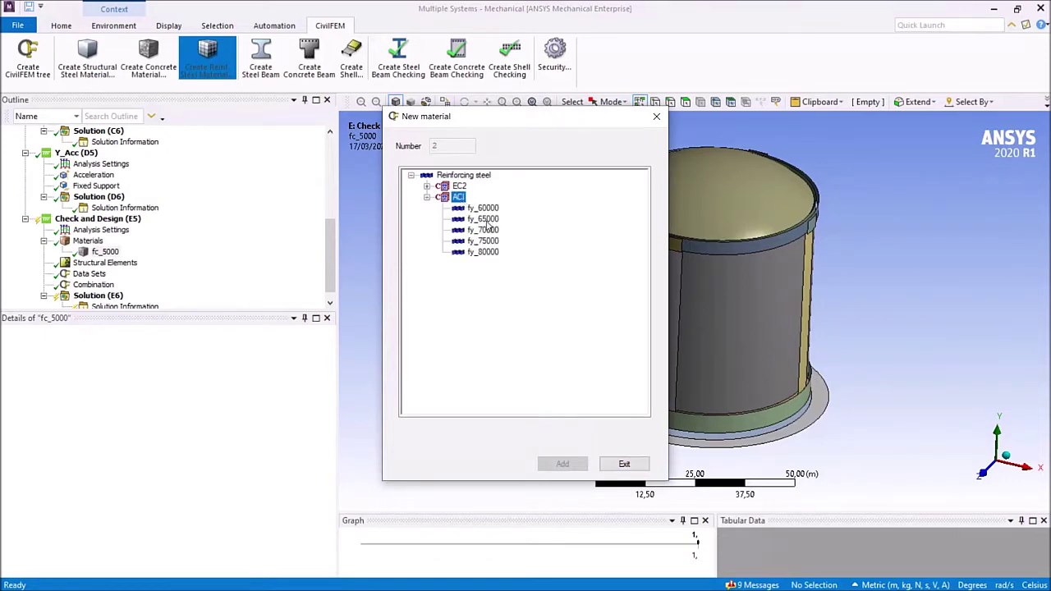
click(485, 219)
click(563, 464)
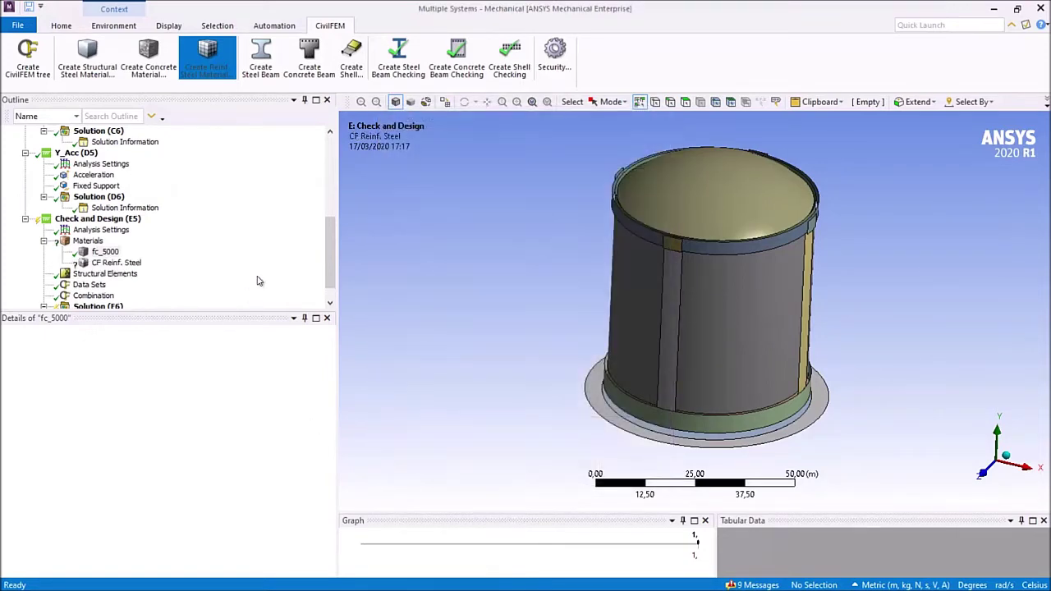
Check the ACI 349 properties of fc_5000 and fy_65000, accepting both unchanged
right_click(97, 252)
click(312, 335)
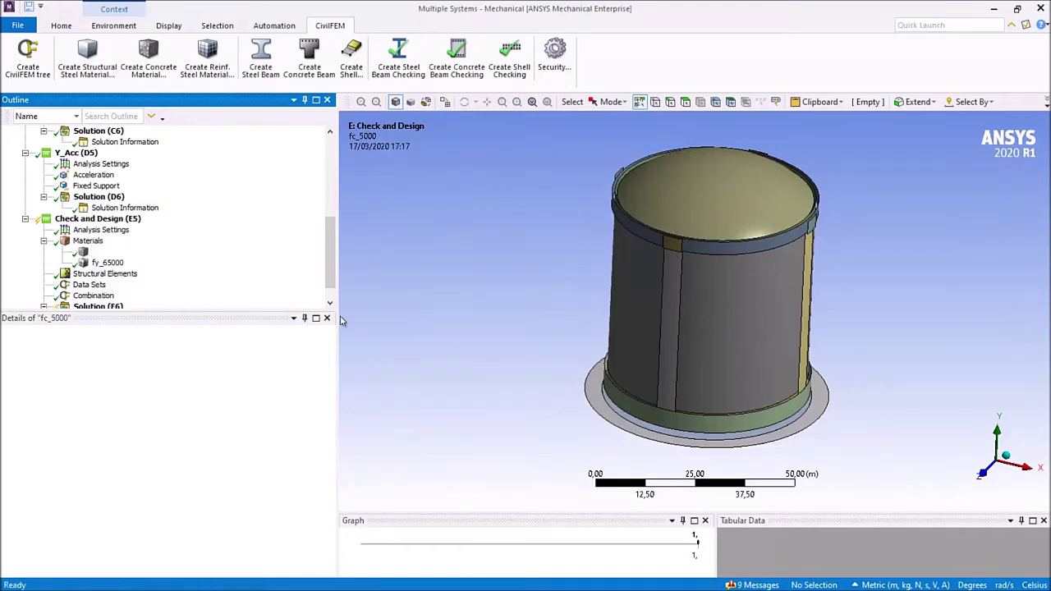
click(496, 116)
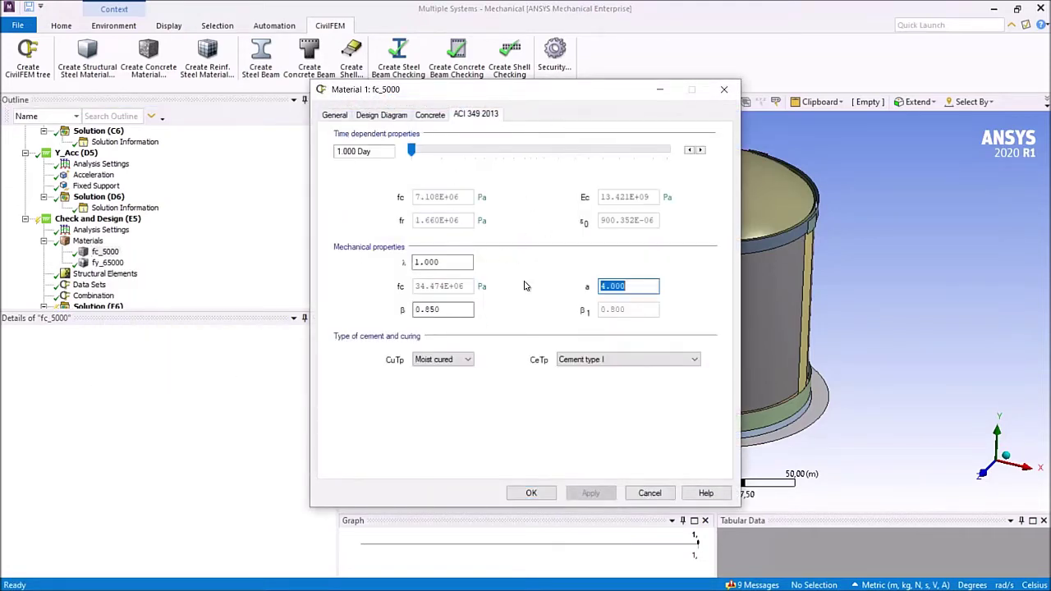
click(541, 494)
right_click(102, 262)
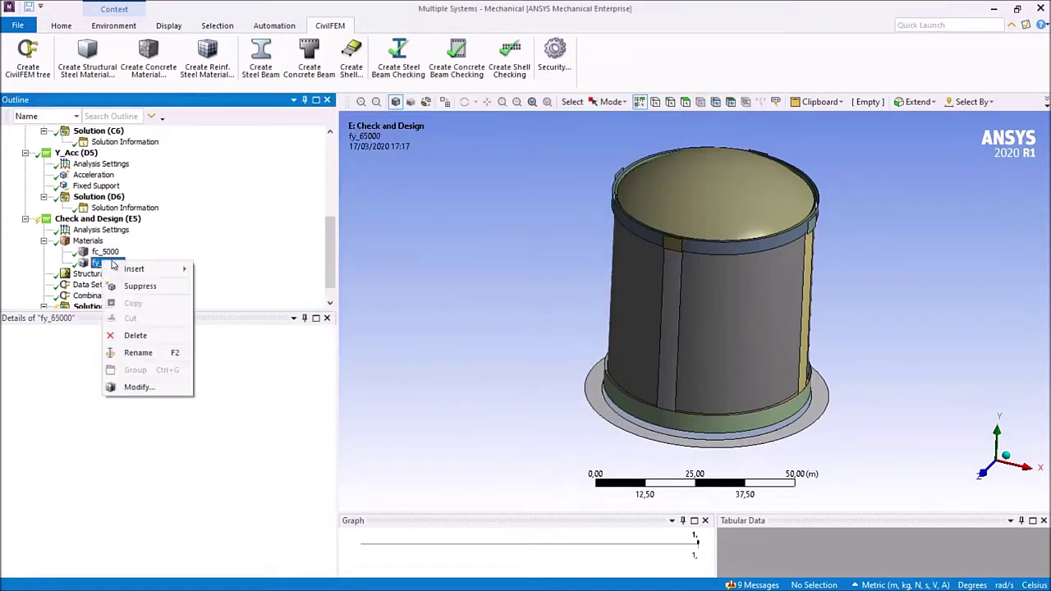
click(152, 386)
click(496, 114)
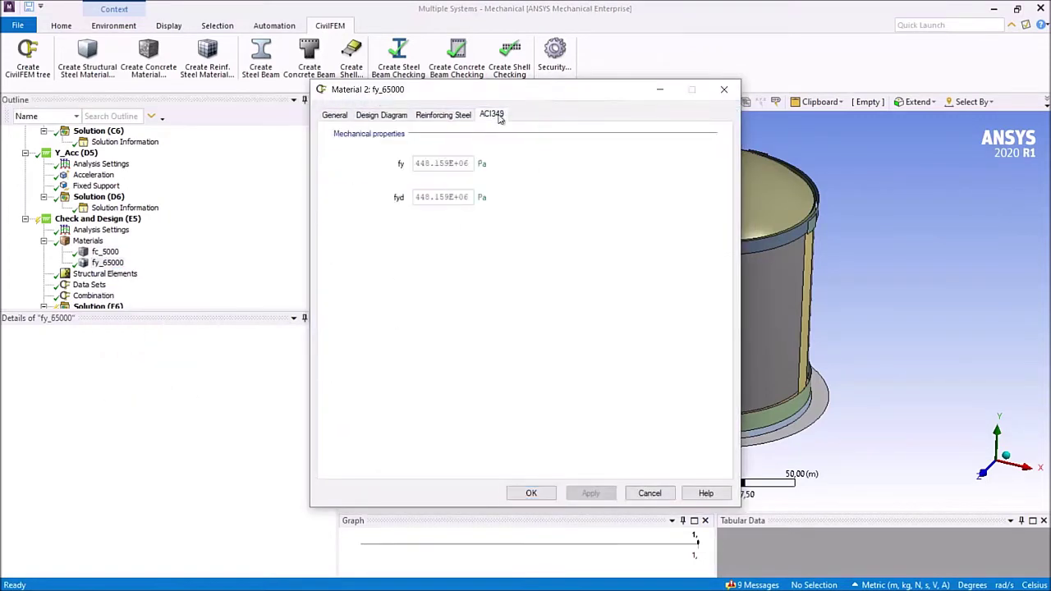
click(535, 492)
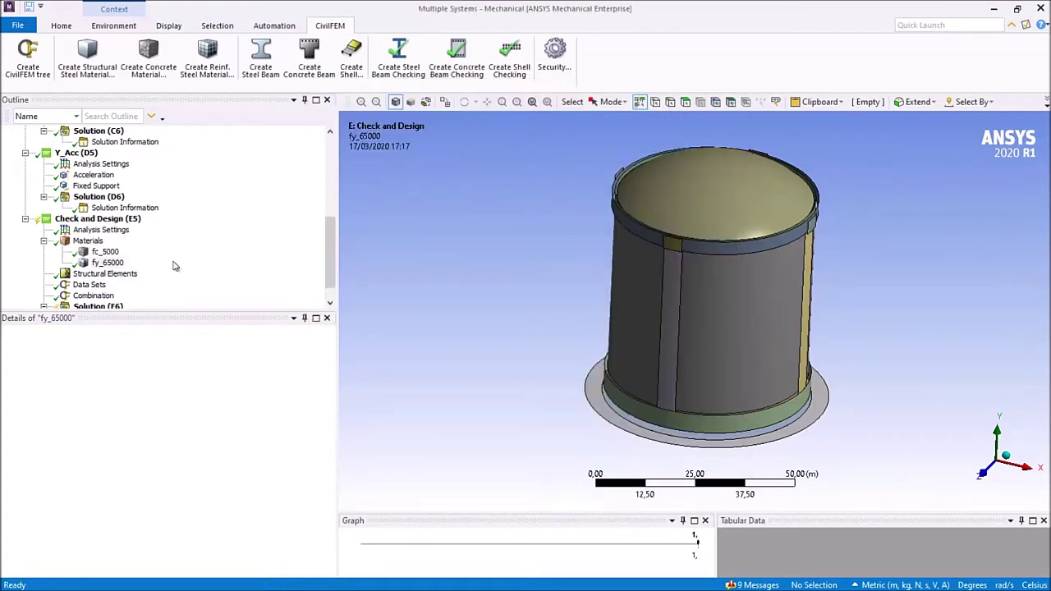
click(144, 273)
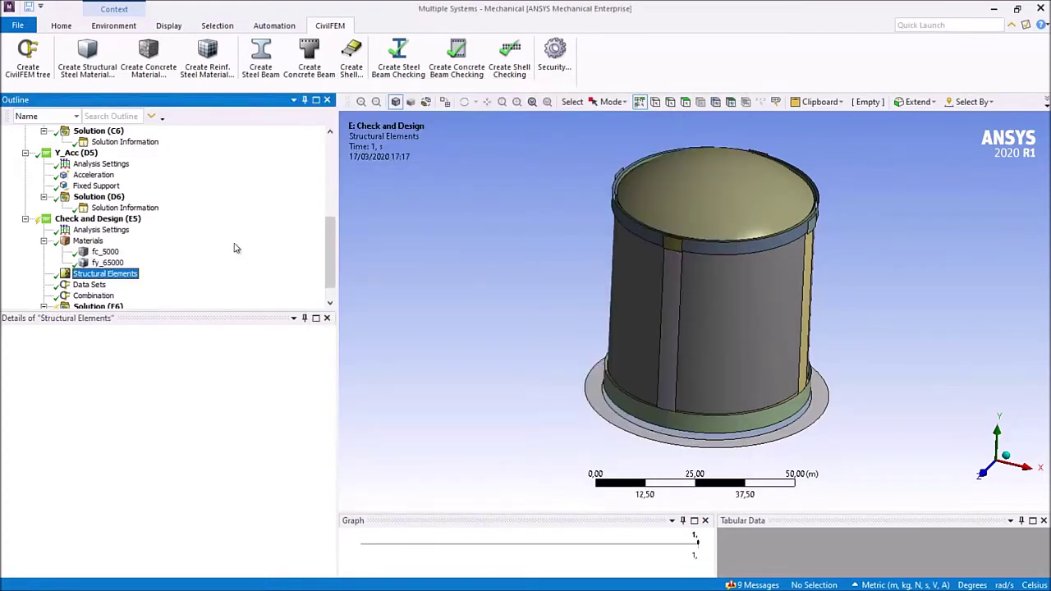
Create a CF Concrete Shell of fc_5000 with bending reinforcement mechanical cover 10e-3 m
click(352, 57)
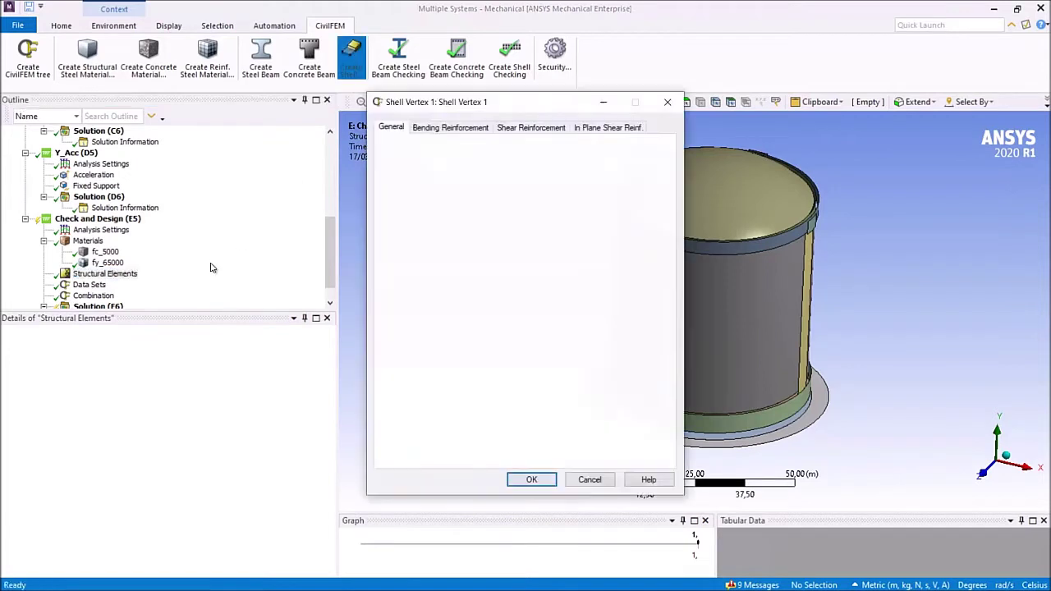
click(564, 312)
click(548, 326)
click(450, 129)
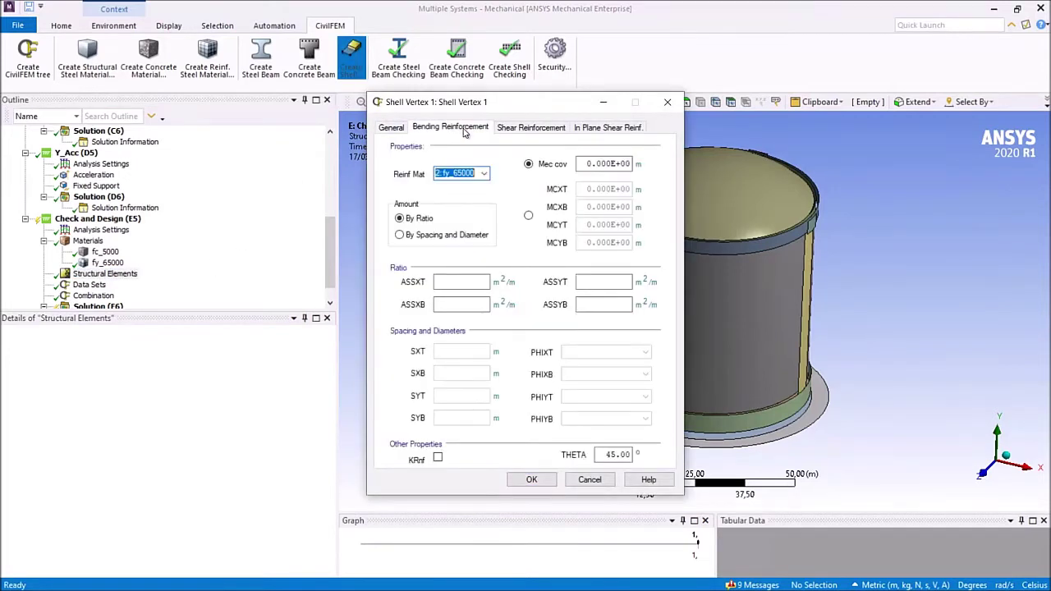
click(542, 128)
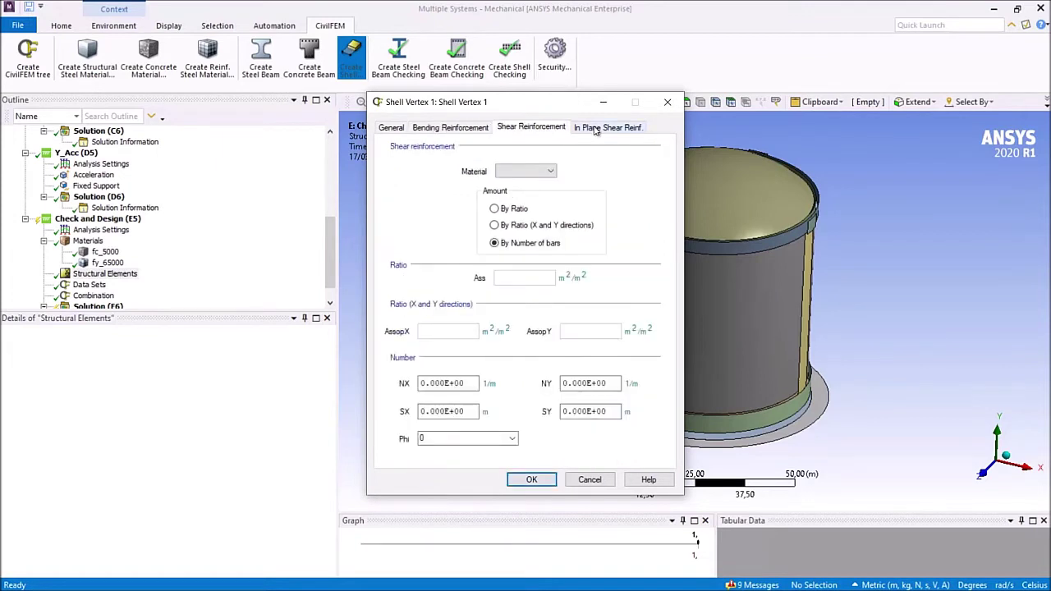
click(606, 129)
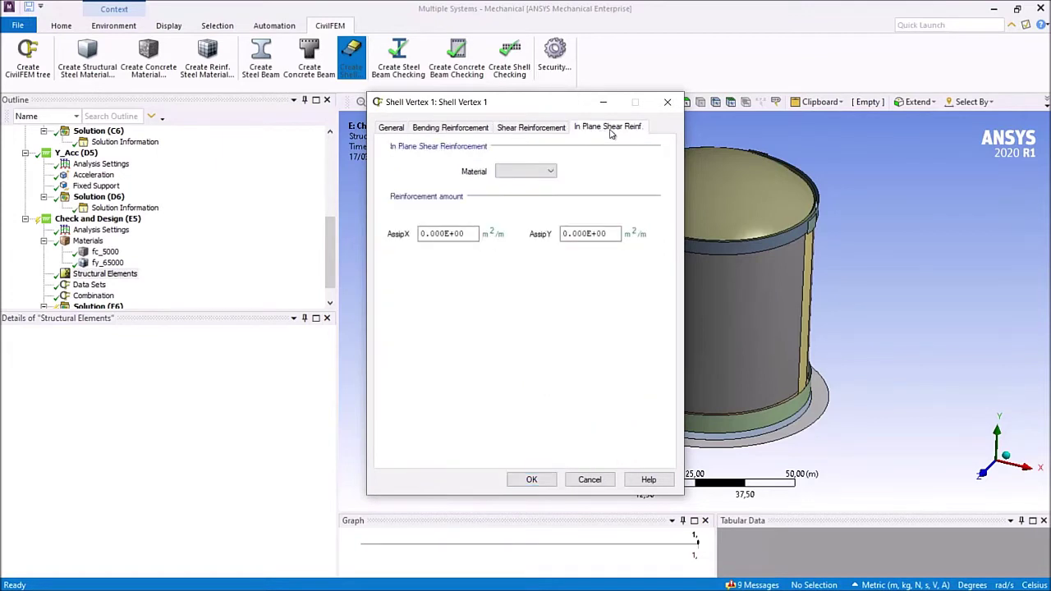
click(460, 129)
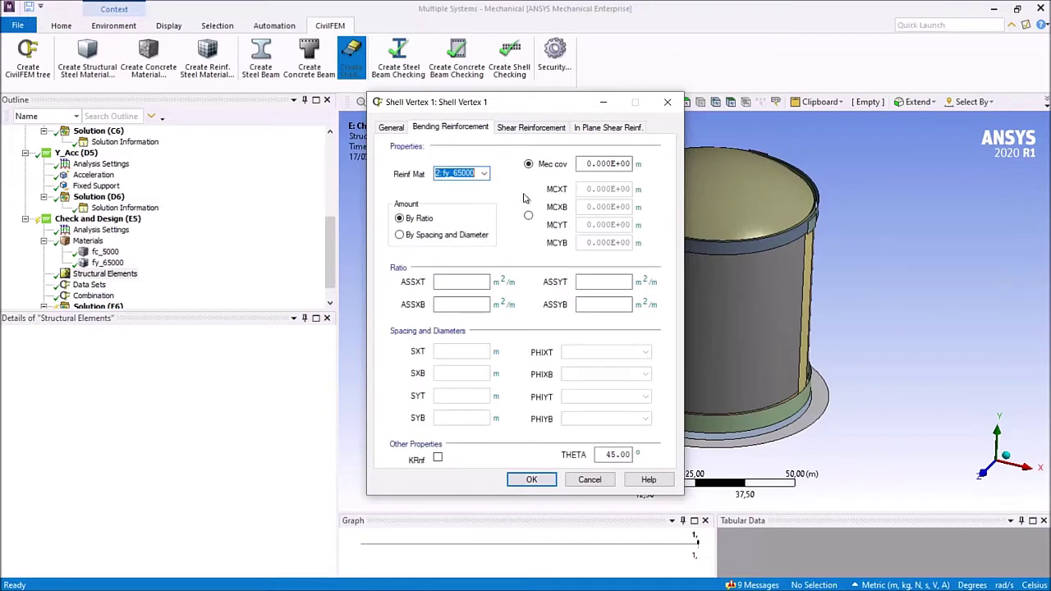
drag(584, 163, 644, 167)
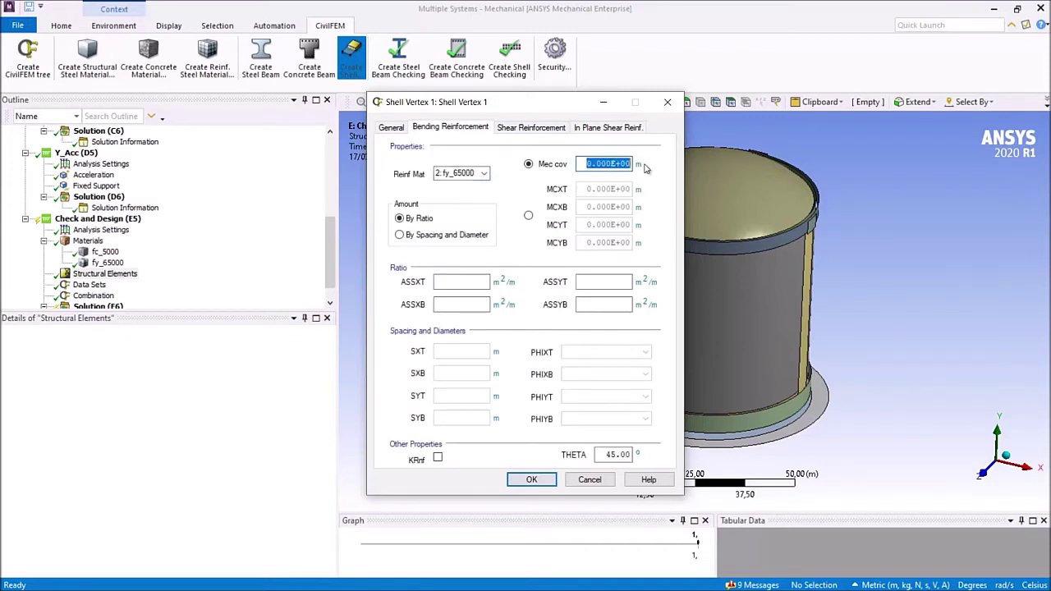
text(10e-3)
click(483, 281)
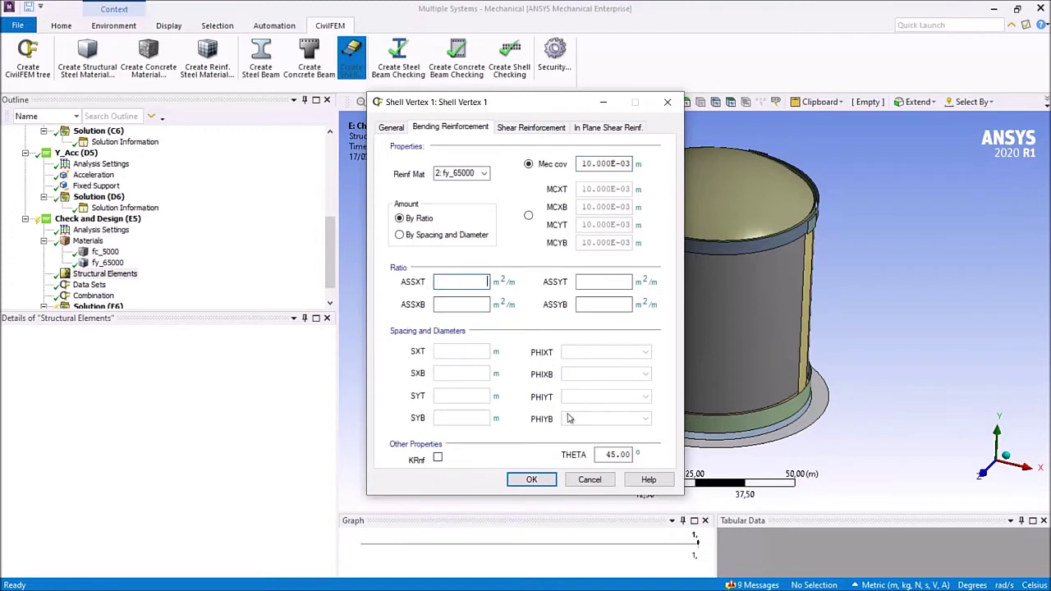
click(530, 480)
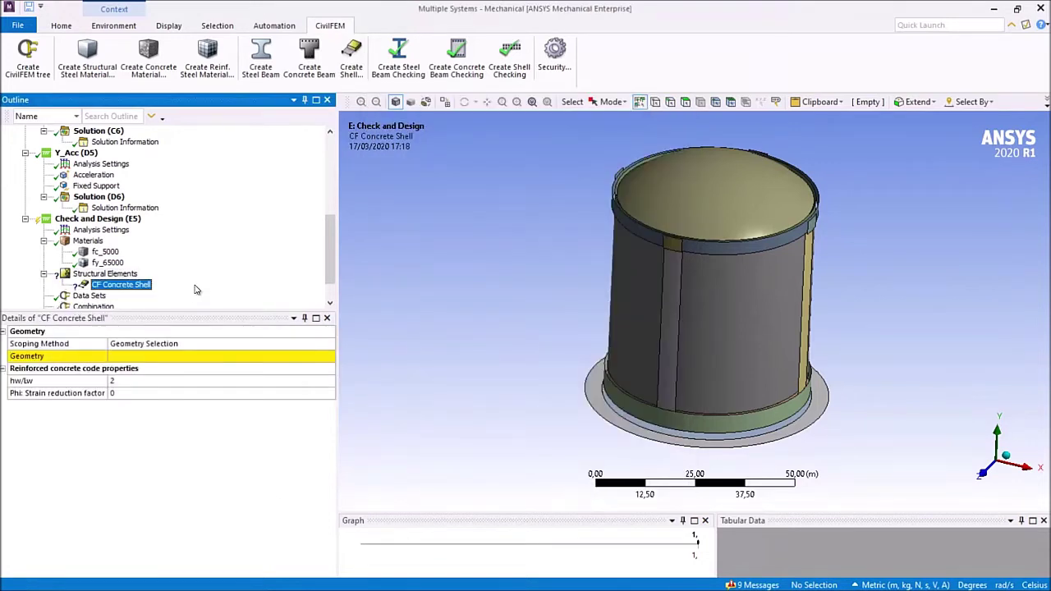
Scope the CF Concrete Shell geometry to the vertical face strip on the tank wall
click(141, 358)
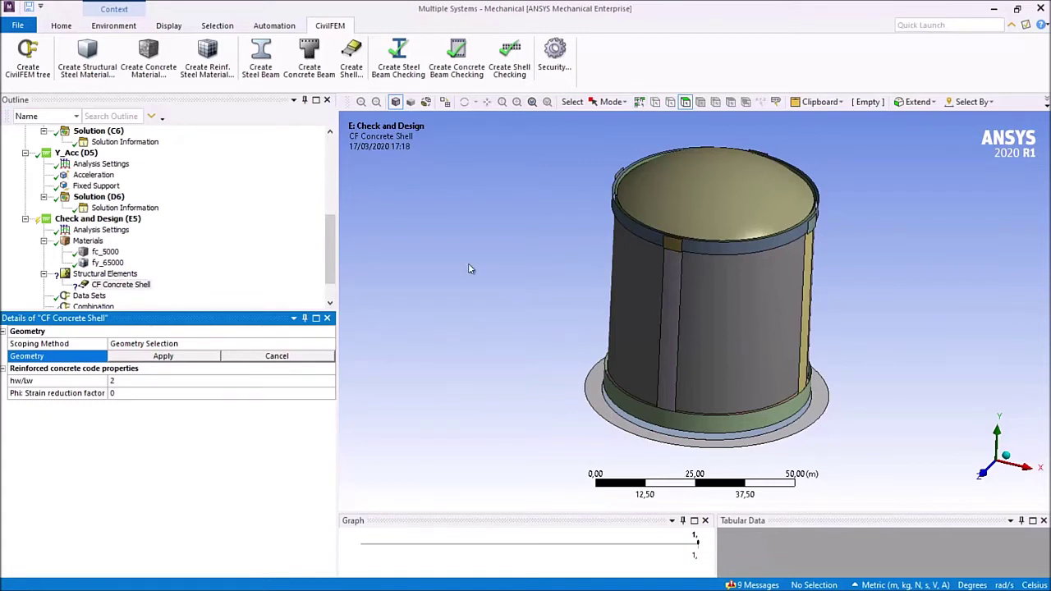
click(673, 274)
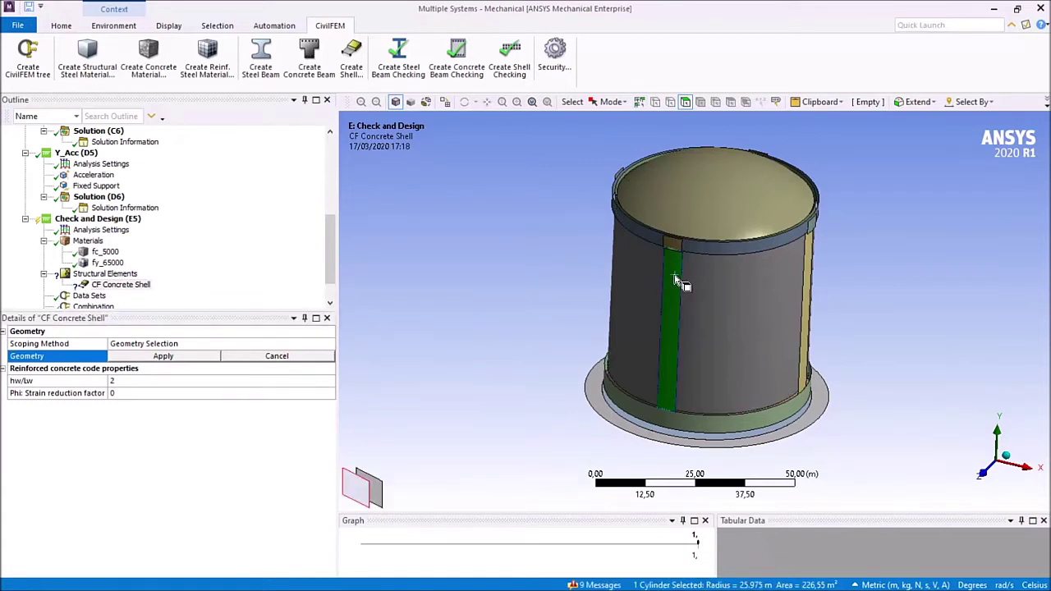
click(194, 358)
Reopen the shell's properties to verify the bending reinforcement settings, keeping the values
right_click(107, 284)
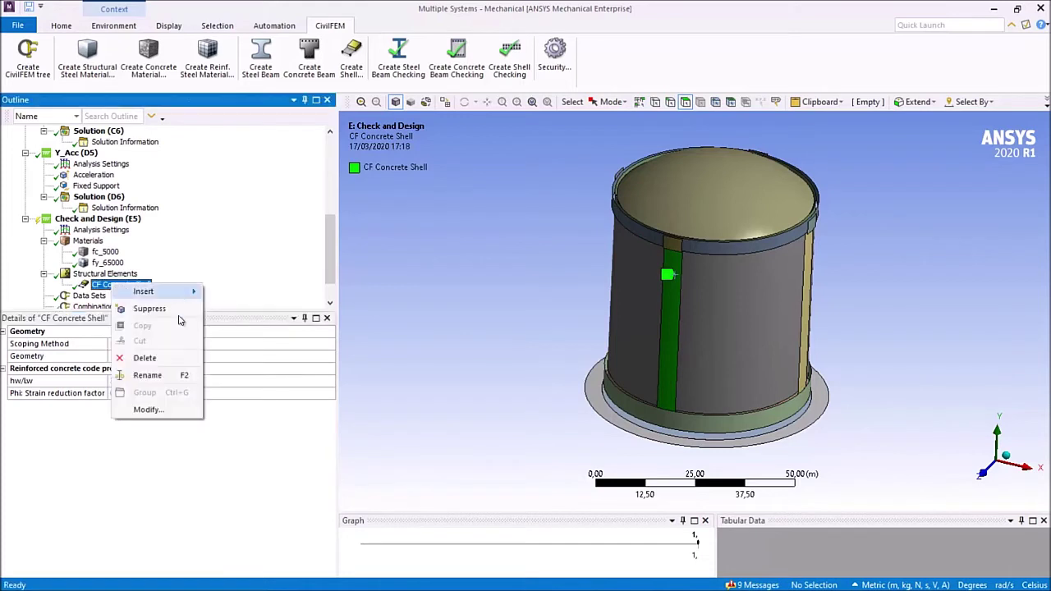
click(135, 411)
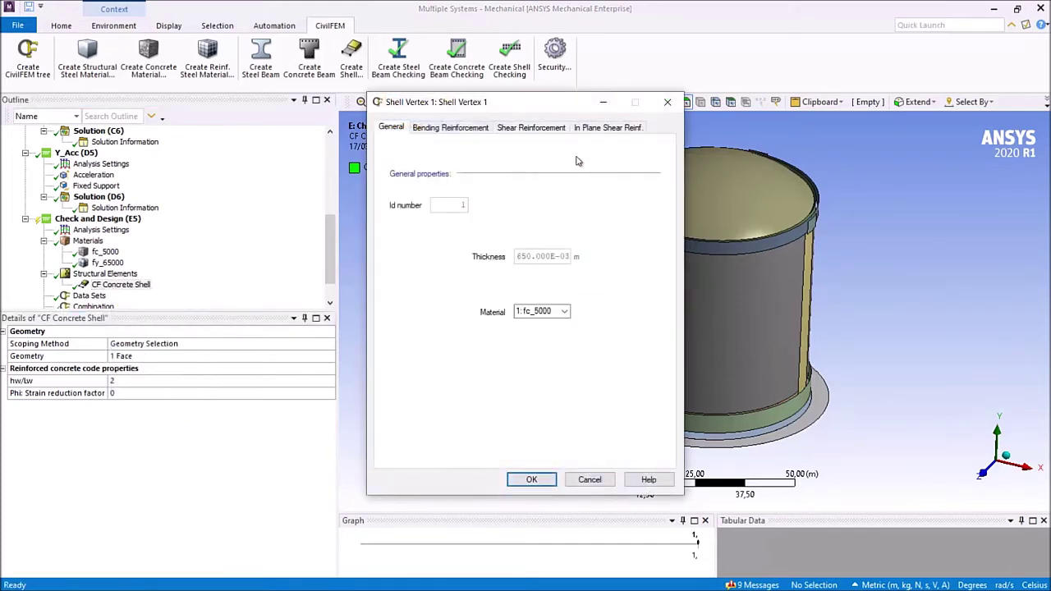
click(465, 128)
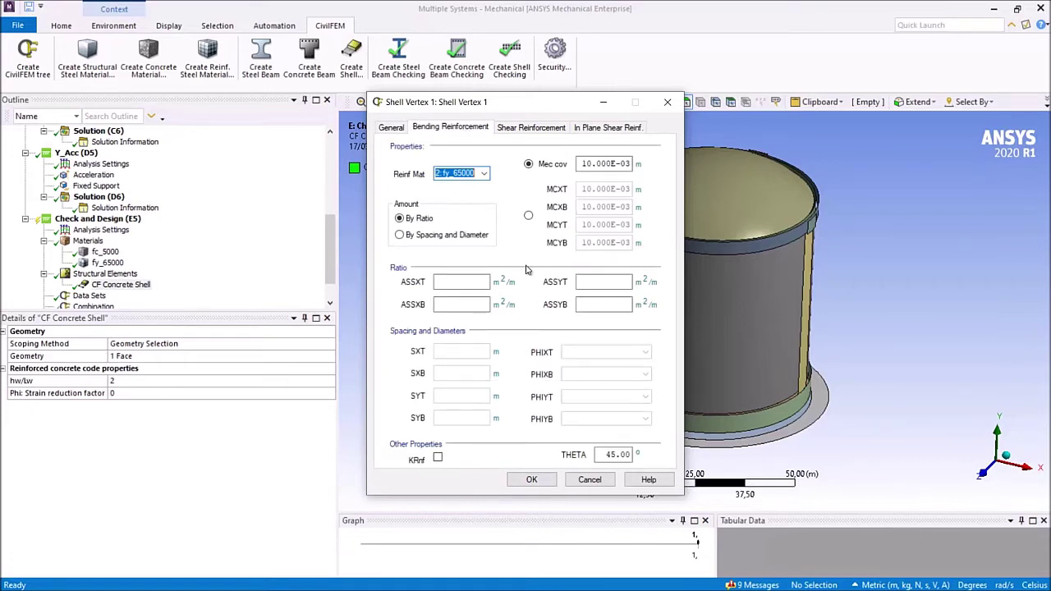
click(532, 479)
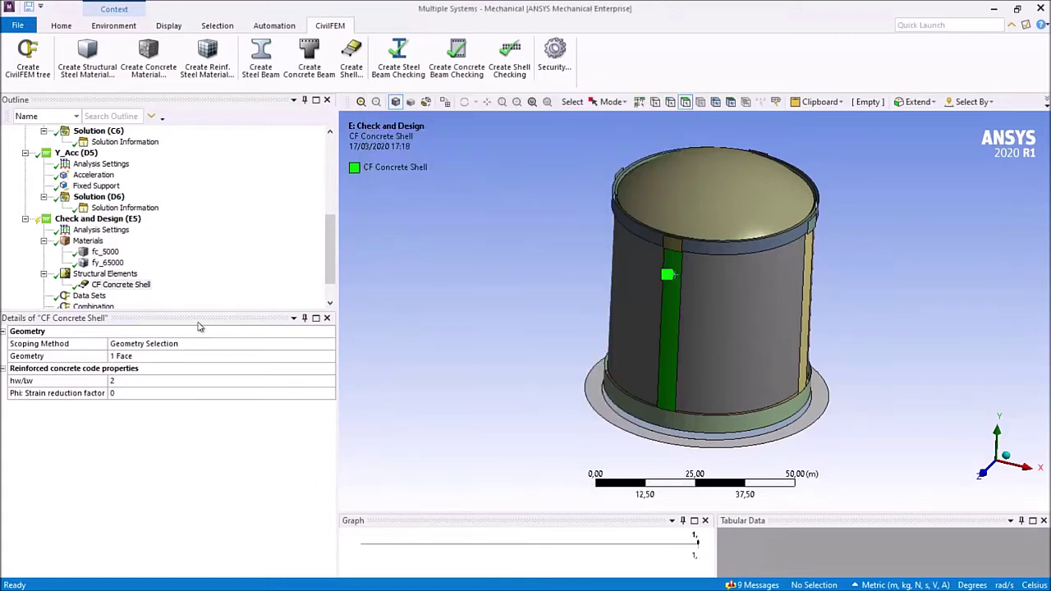
Fill Data Sets with the three analysis load cases and collapse the branch
right_click(94, 296)
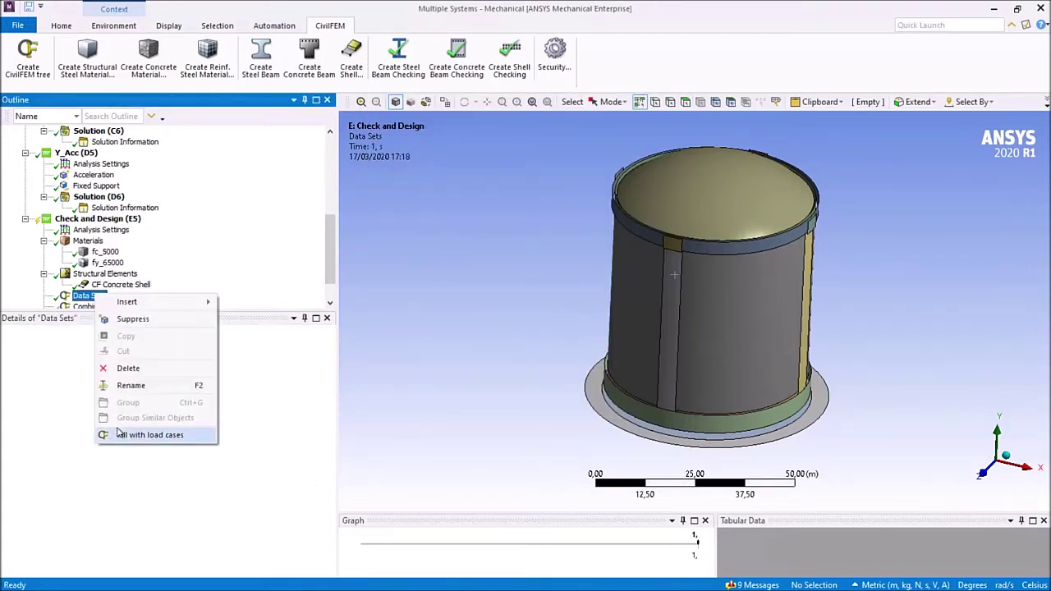
click(165, 435)
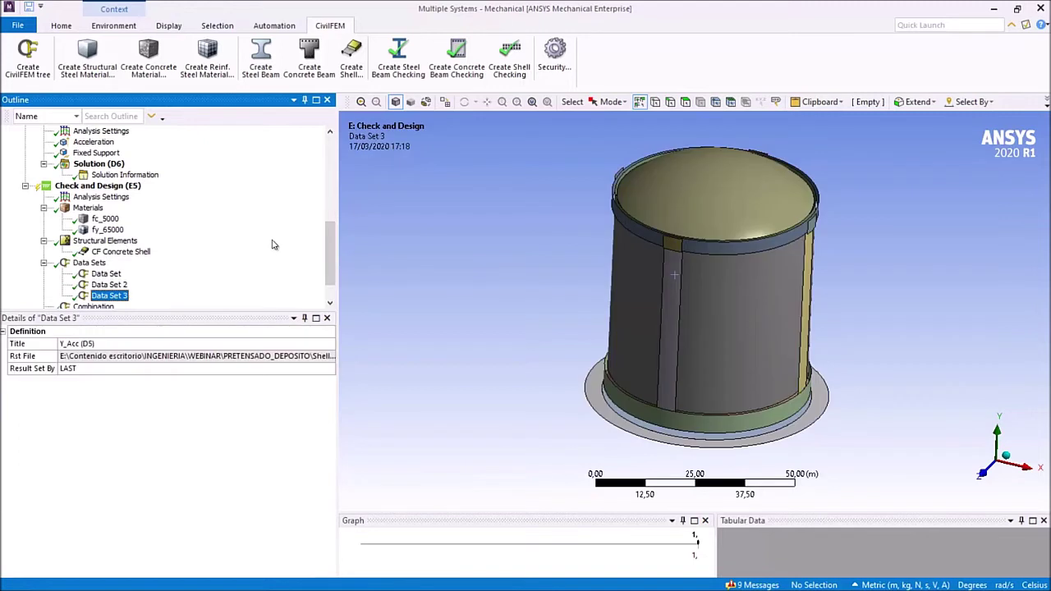
key(Up)
key(Up)
key(Up)
key(Left)
Open the Combinations Explorer from the Combination item's Modify option
click(86, 275)
right_click(85, 276)
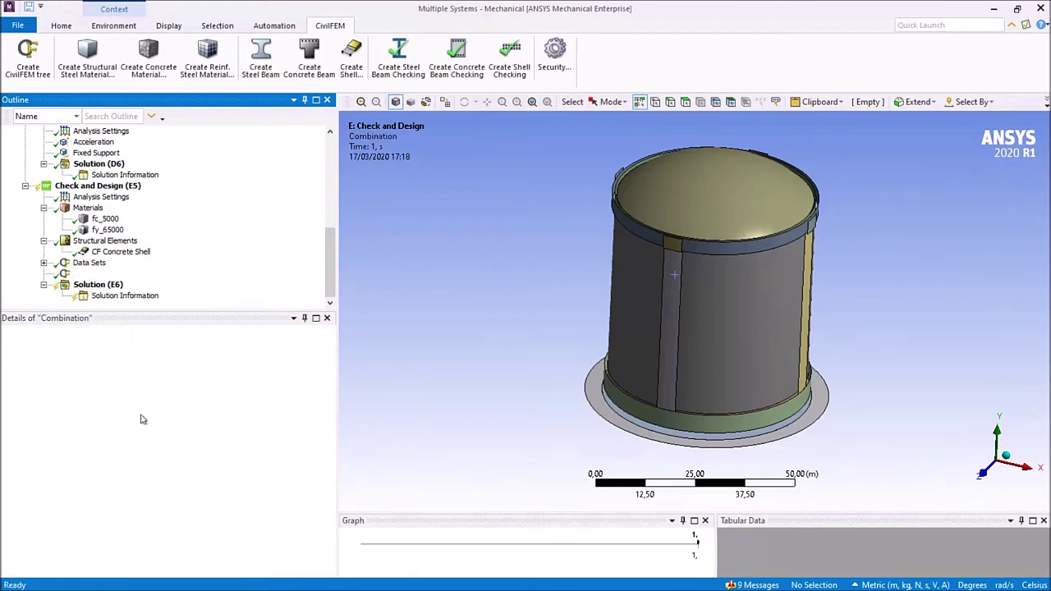
click(123, 417)
Create combination comb_1: number 1, type ADD, with 3 start states
click(264, 107)
click(561, 130)
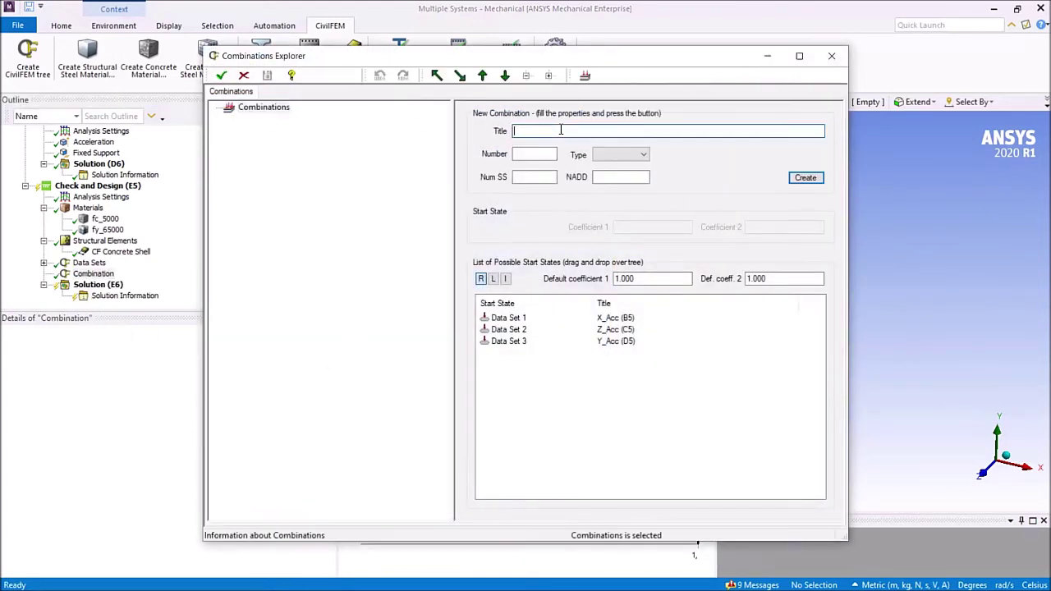
text(comb_1)
click(534, 154)
text(1)
click(620, 155)
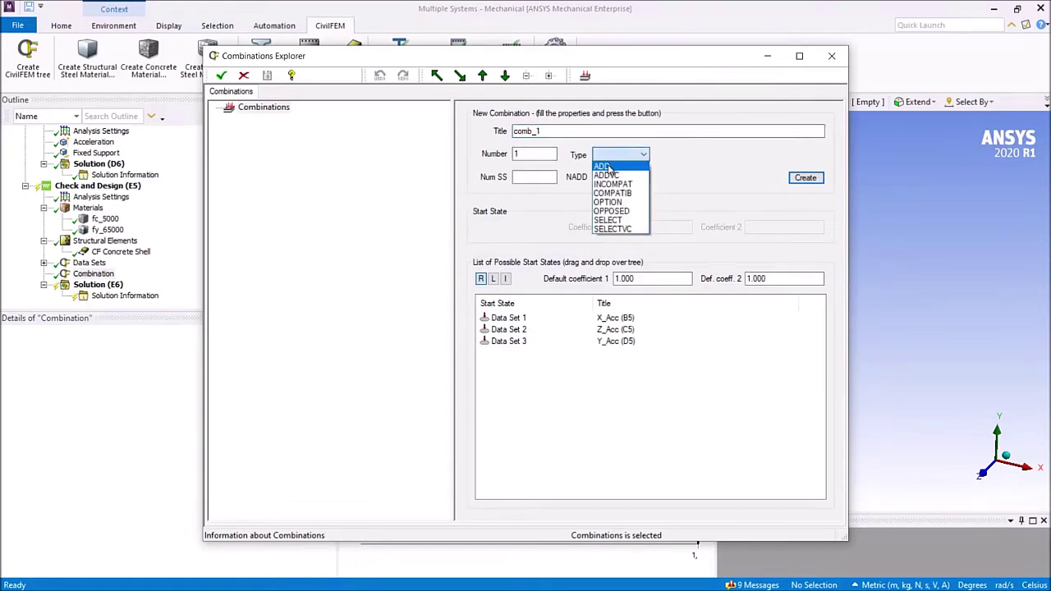
click(605, 167)
click(542, 177)
text(3)
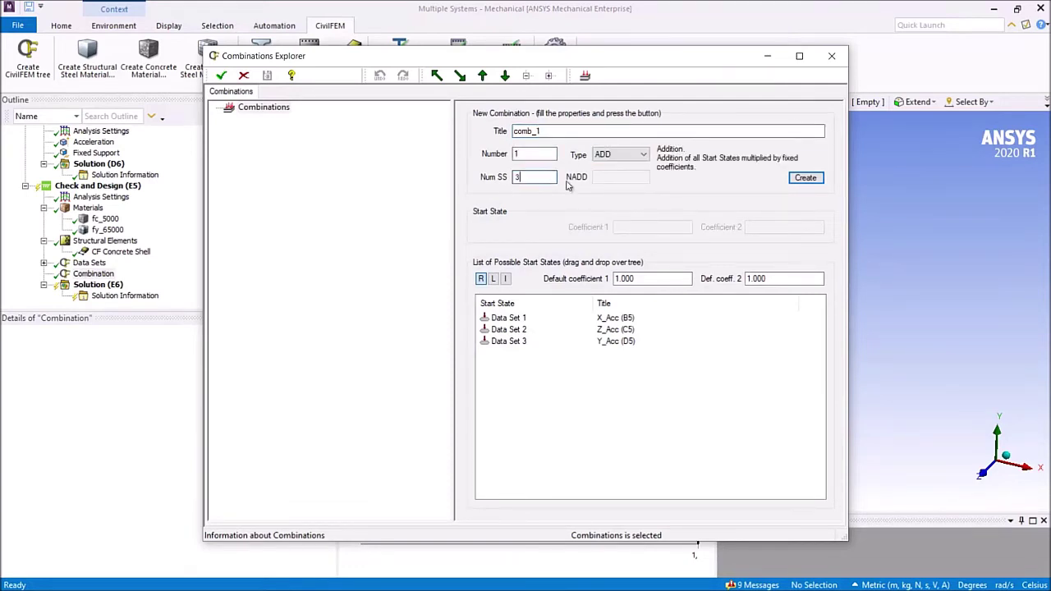
click(805, 177)
Assign Data Sets 1–3 as comb_1's start states and accept the combinations
click(261, 121)
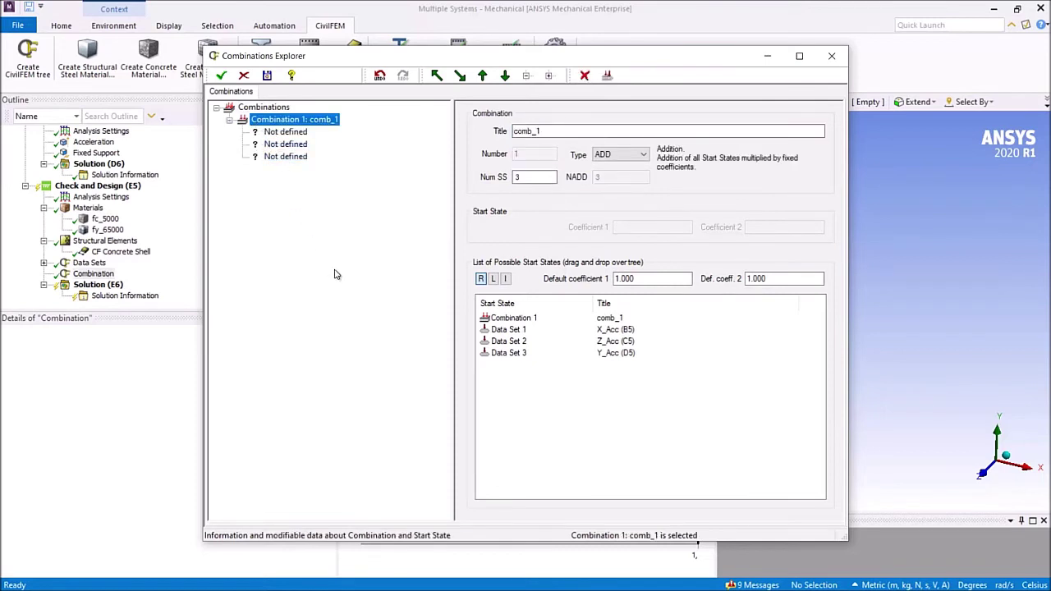
click(525, 329)
shift+click(523, 353)
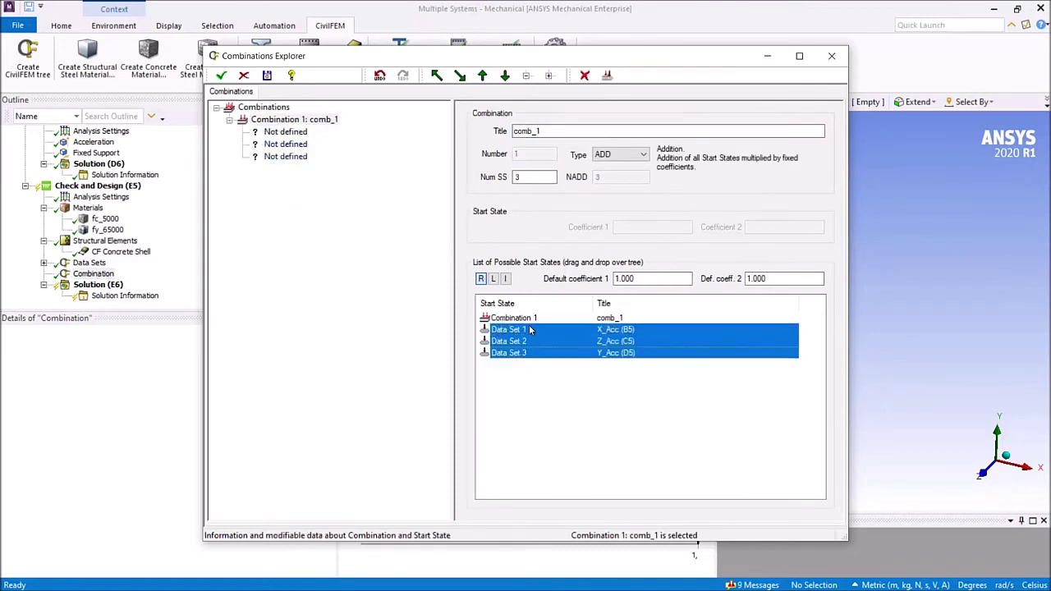
drag(523, 329, 277, 142)
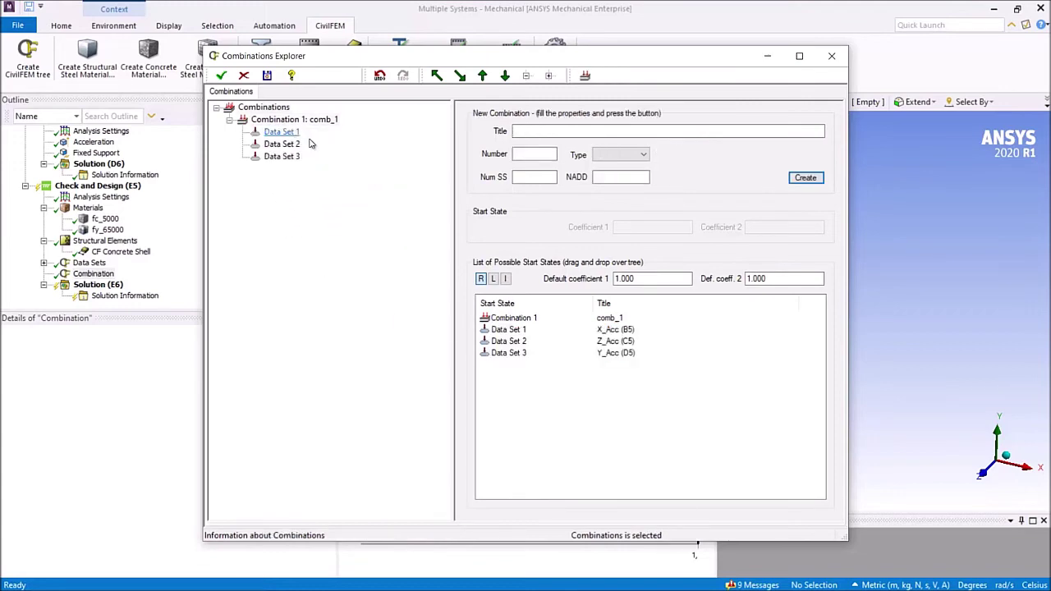
click(222, 75)
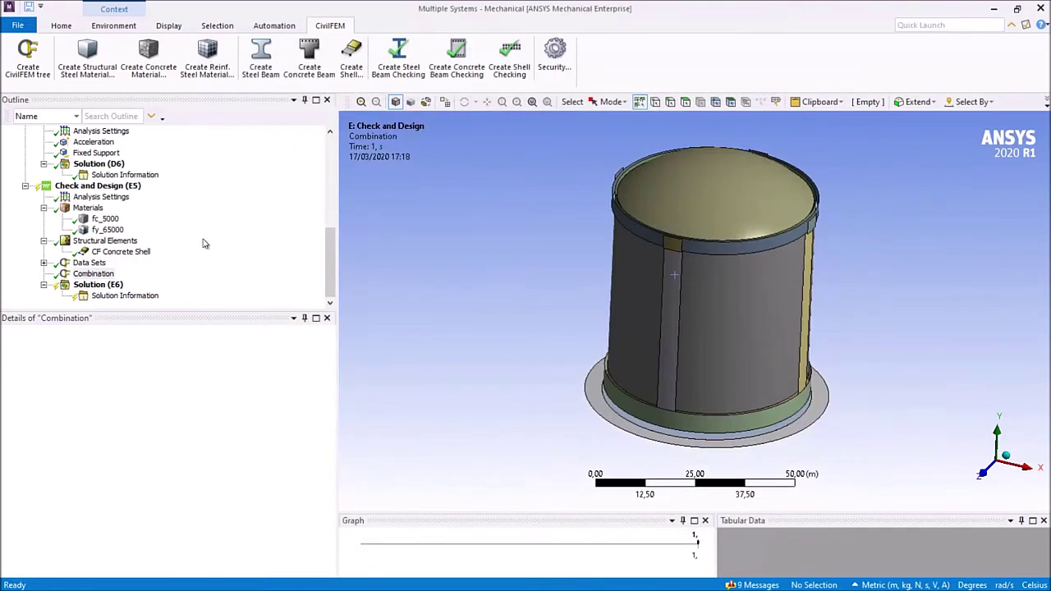
Add a CivilFEM Shell Check under Solution (E6) and set it to Design
click(92, 286)
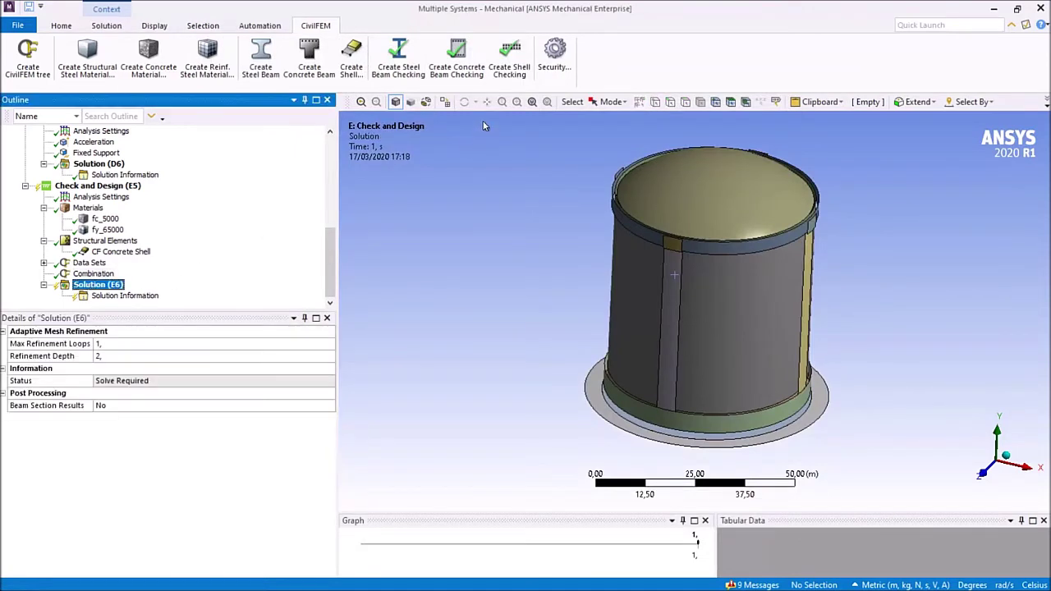
click(509, 56)
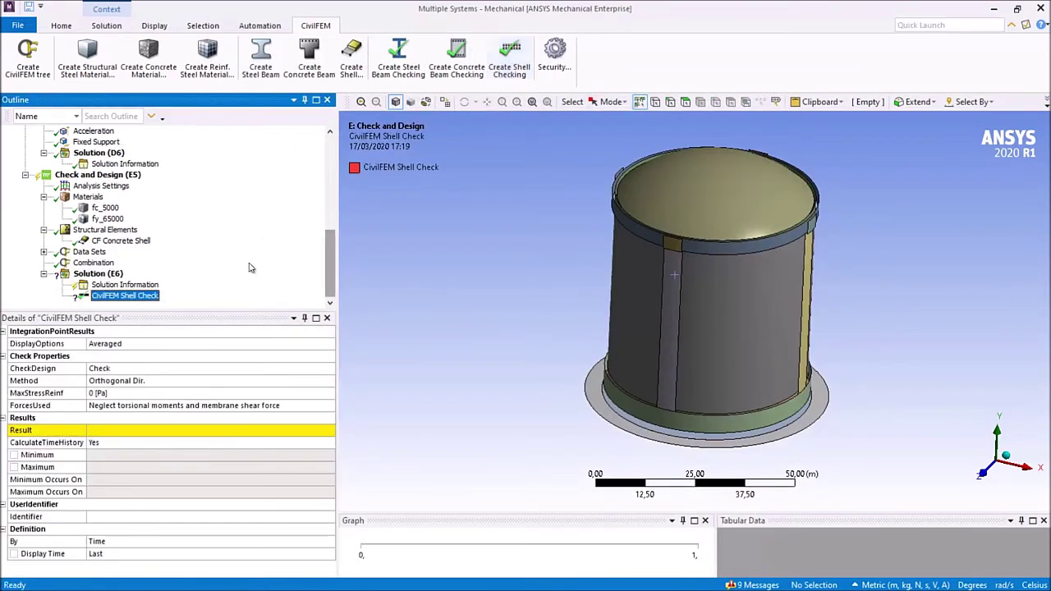
click(105, 371)
click(105, 371)
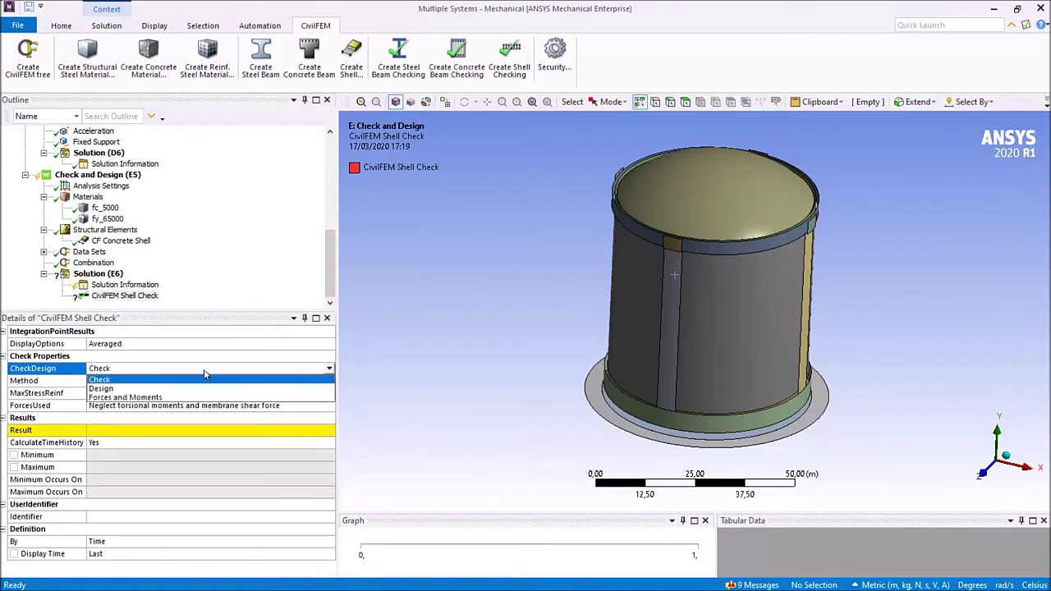
click(102, 388)
click(149, 381)
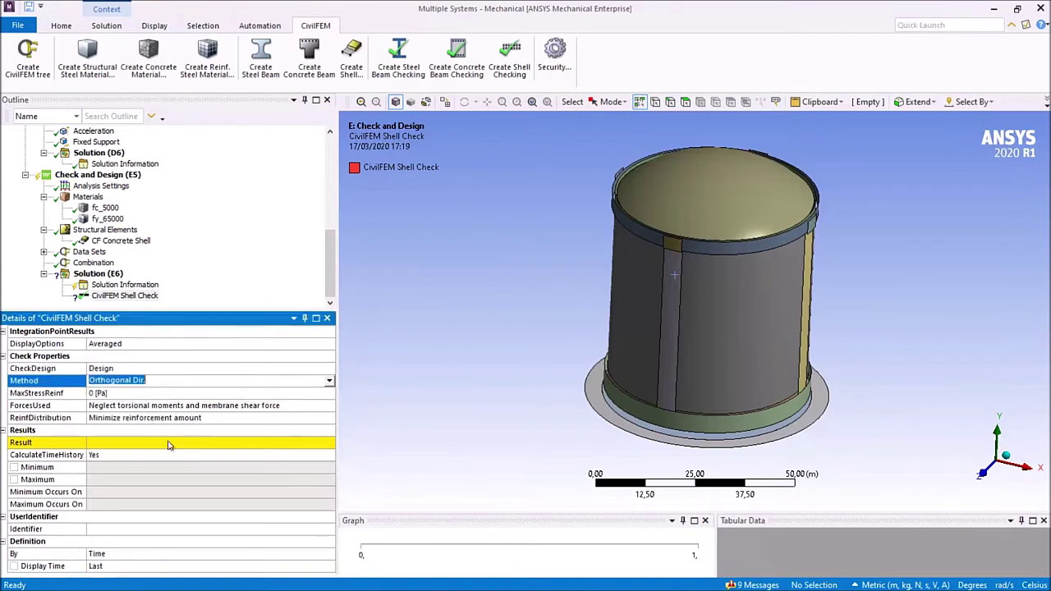
Set the shell check result to reinforcement amount at X top per unit length
click(271, 443)
click(328, 442)
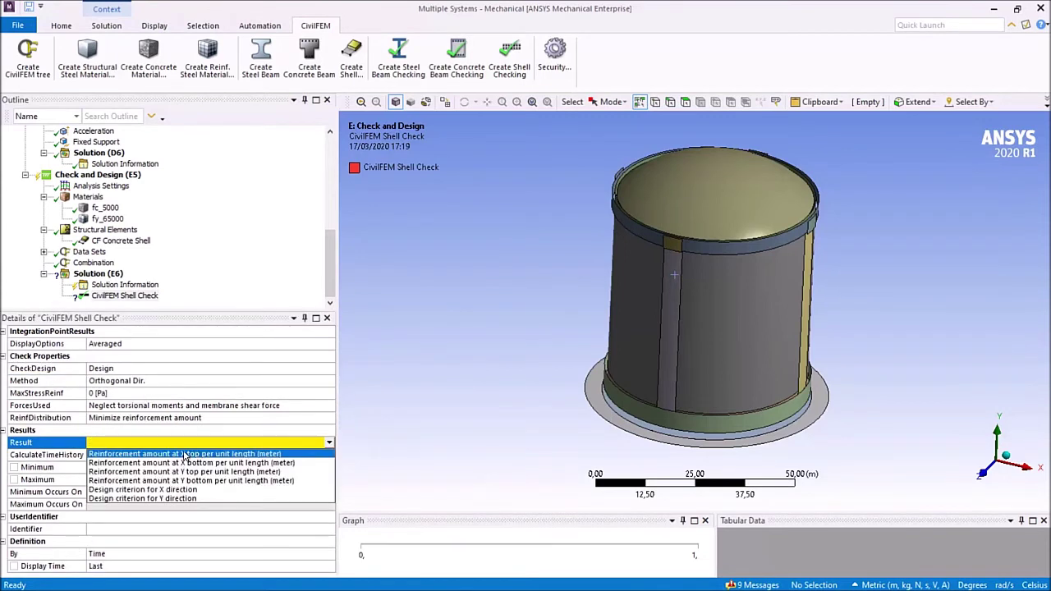
click(185, 454)
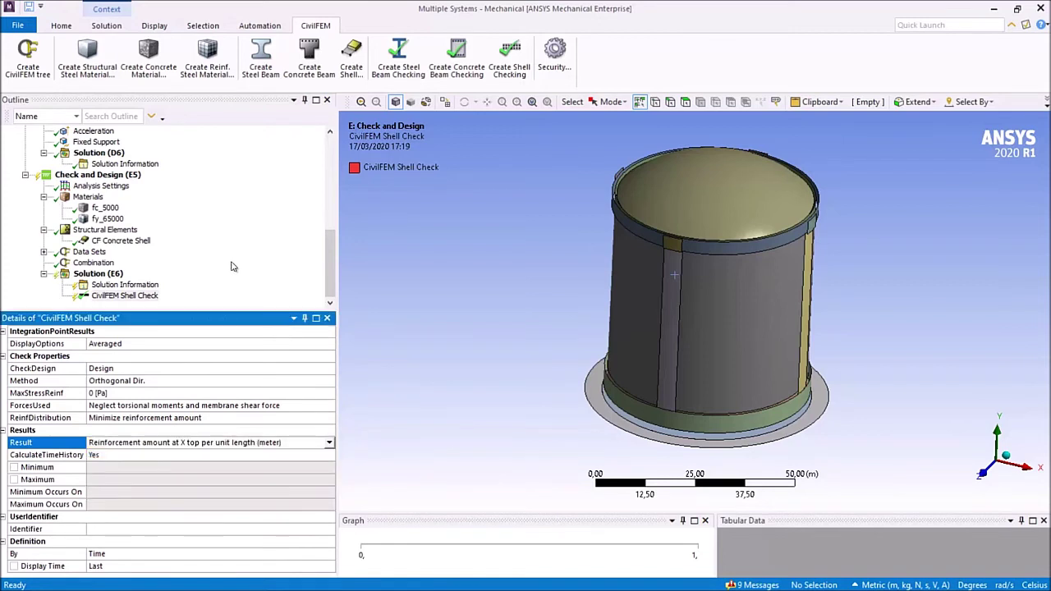
click(98, 274)
right_click(92, 274)
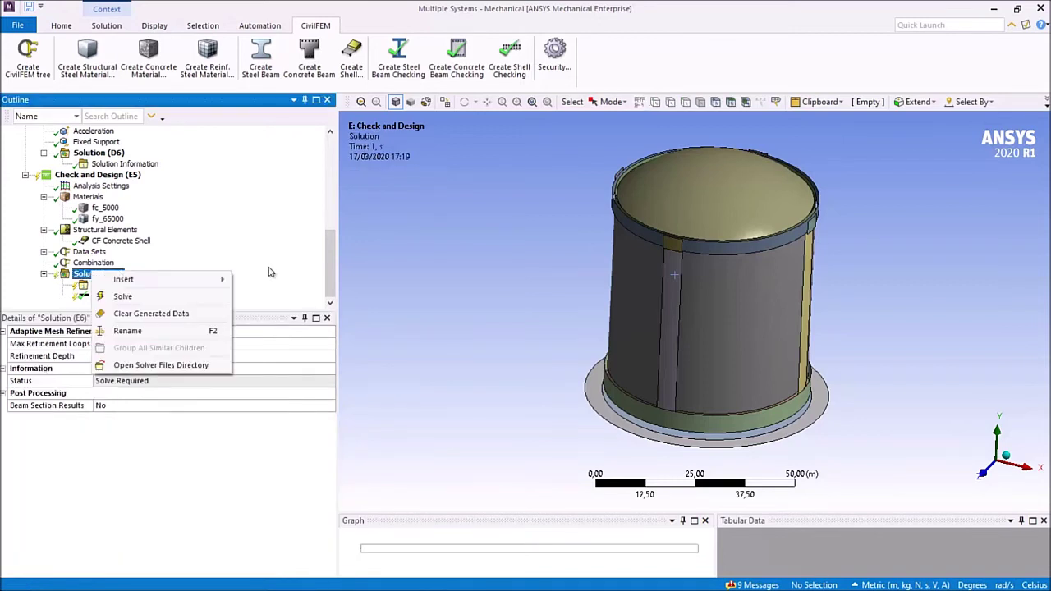
Solve, show the Shell Check contour (max 80.002 cm²) in Metric (cm, g, dyne, s, V, A) units
click(191, 301)
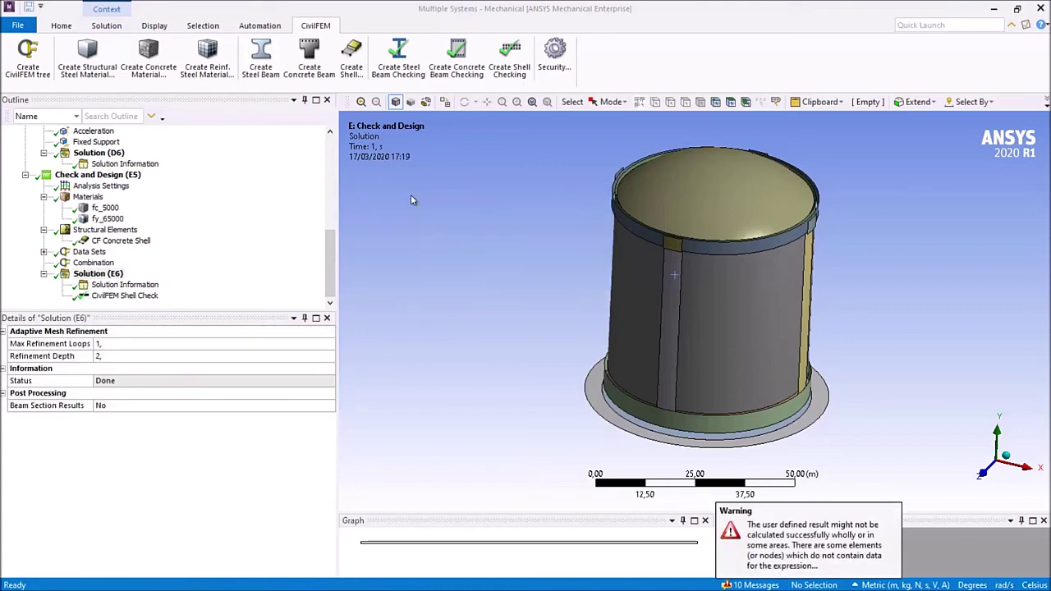
click(125, 296)
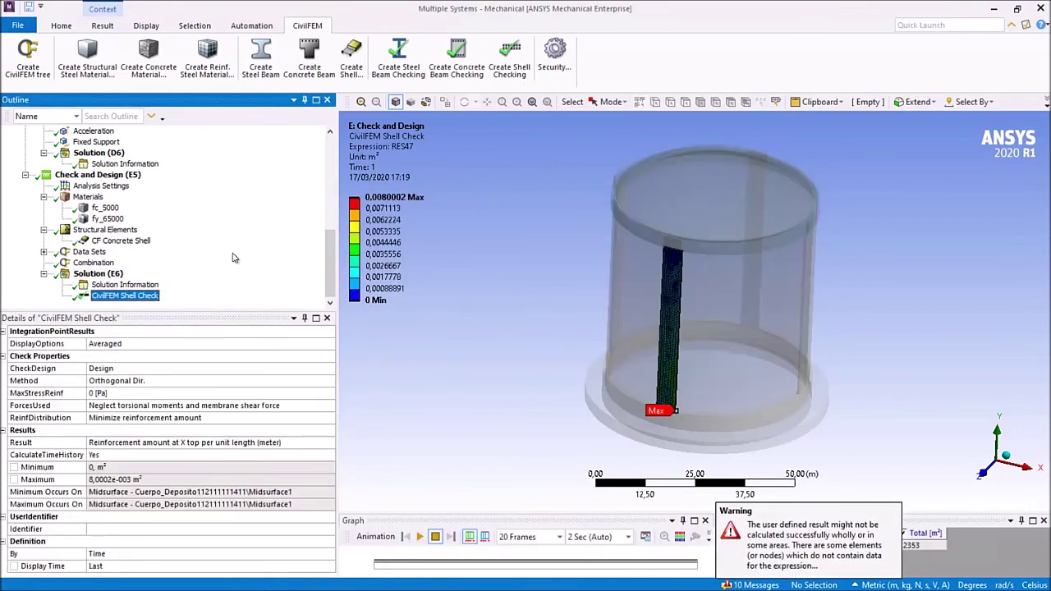
click(61, 25)
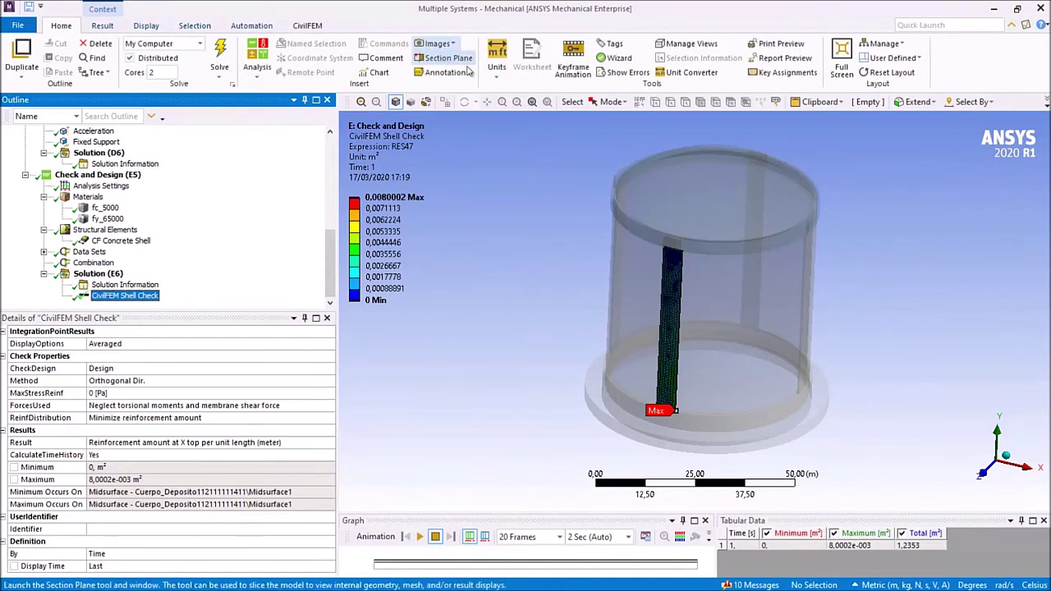
click(496, 74)
click(552, 117)
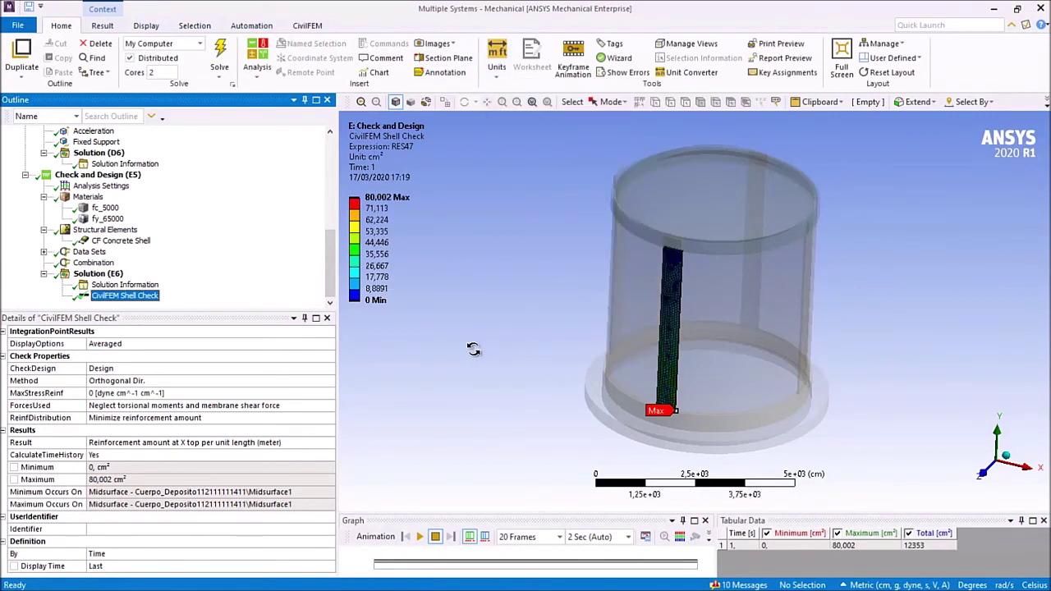